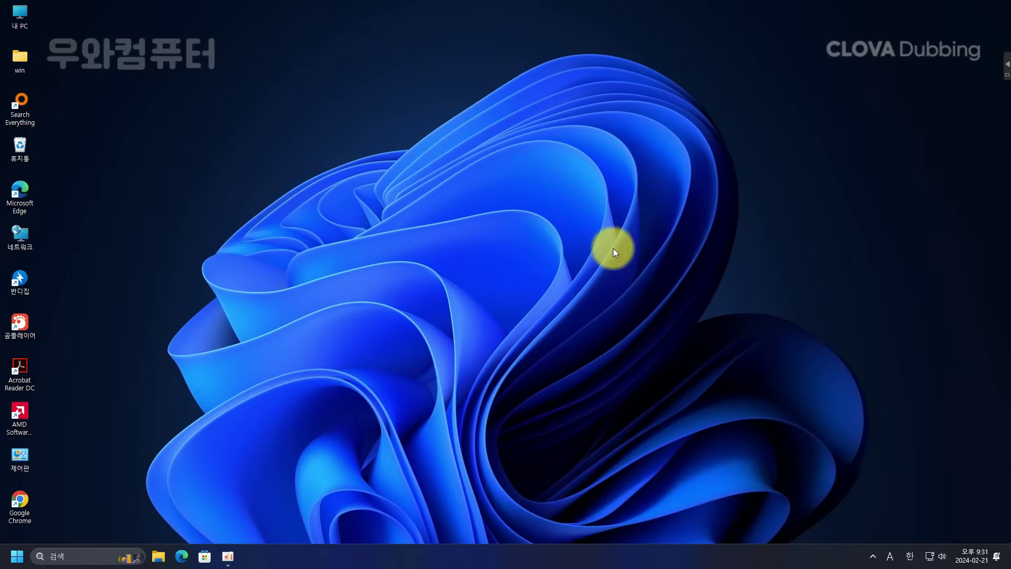
Open Computer Management (컴퓨터 관리) for 내 PC and display its Disk Management (디스크 관리) view
right_click(19, 12)
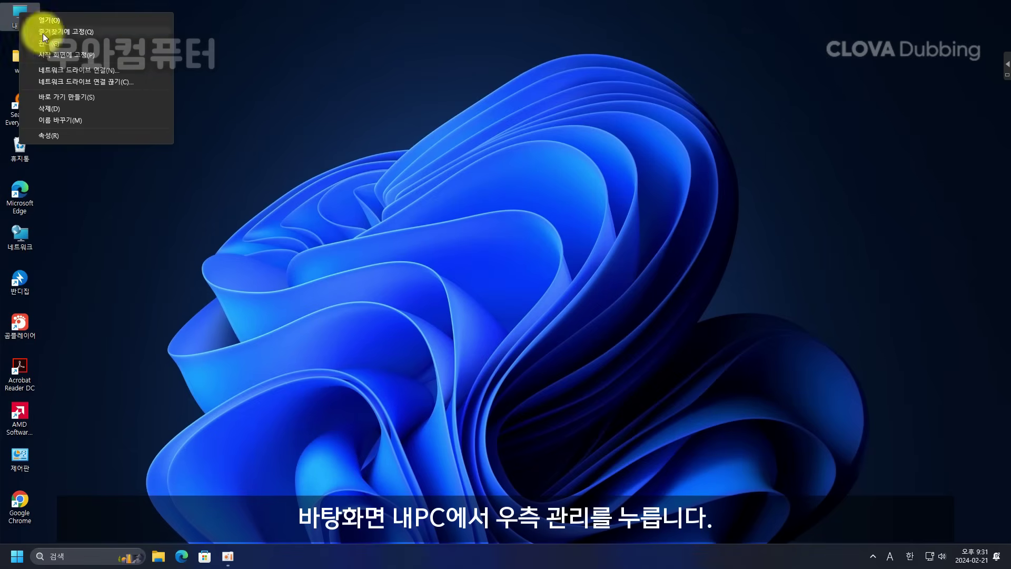
left_click(80, 43)
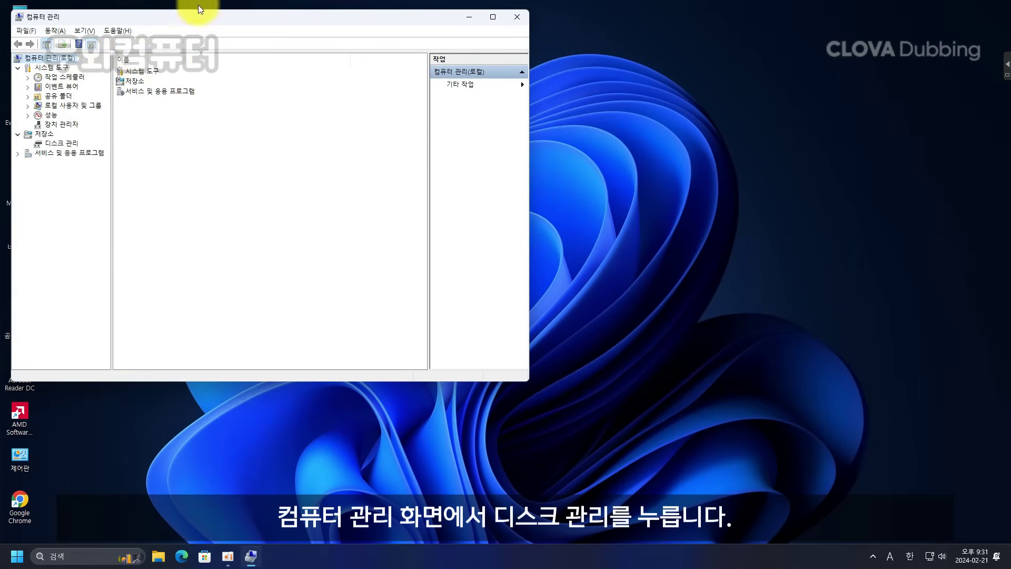
left_click_drag(192, 15, 453, 142)
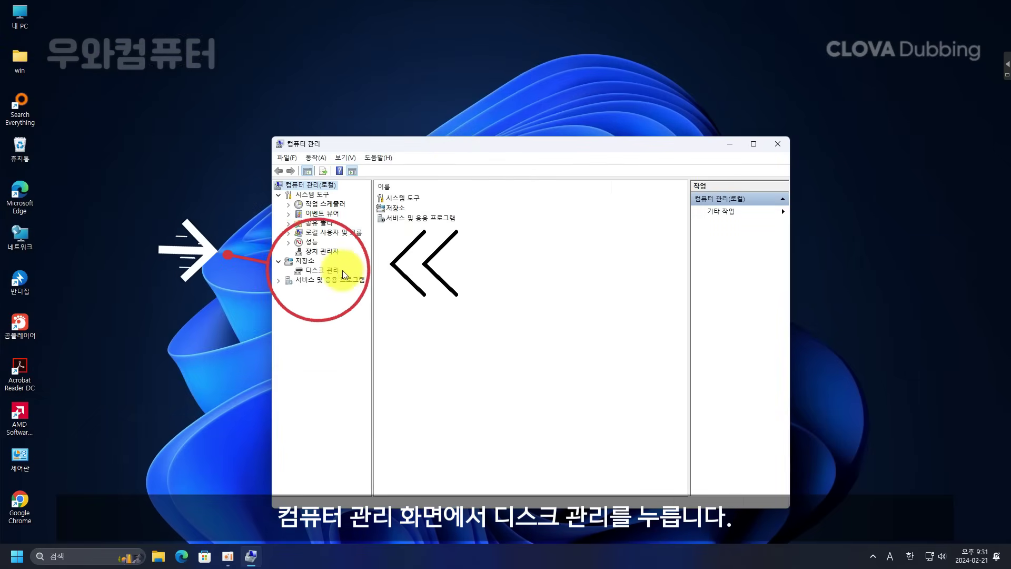
left_click(326, 271)
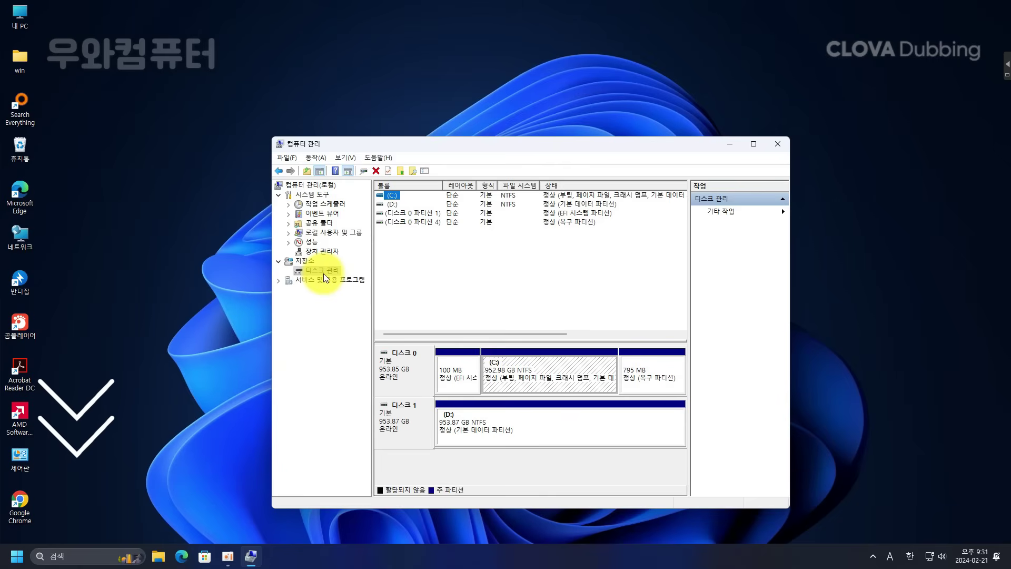
Launch the standalone Disk Management window with the Run command diskmgmt.msc and close the Computer Management window
right_click(17, 556)
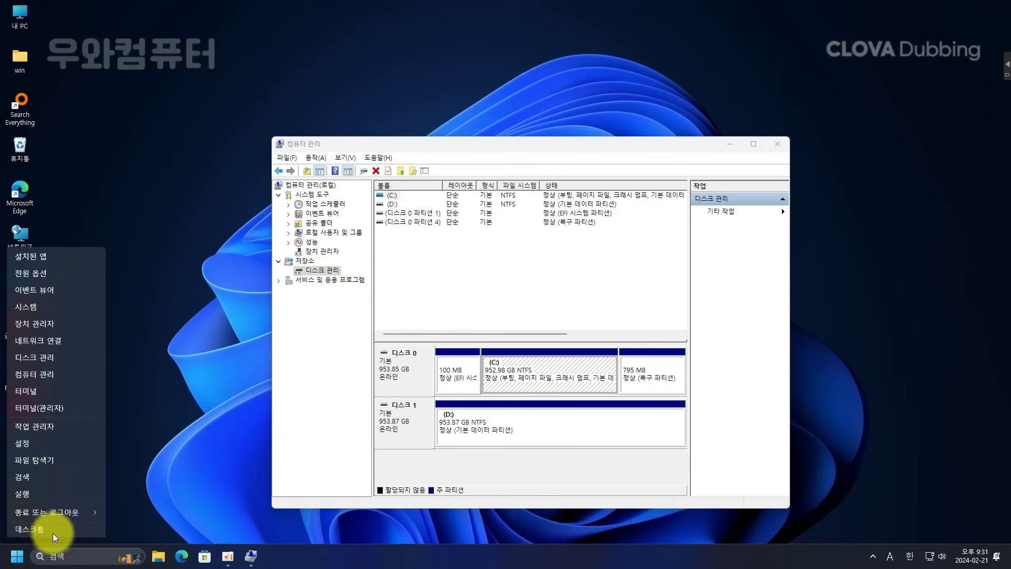
left_click(57, 494)
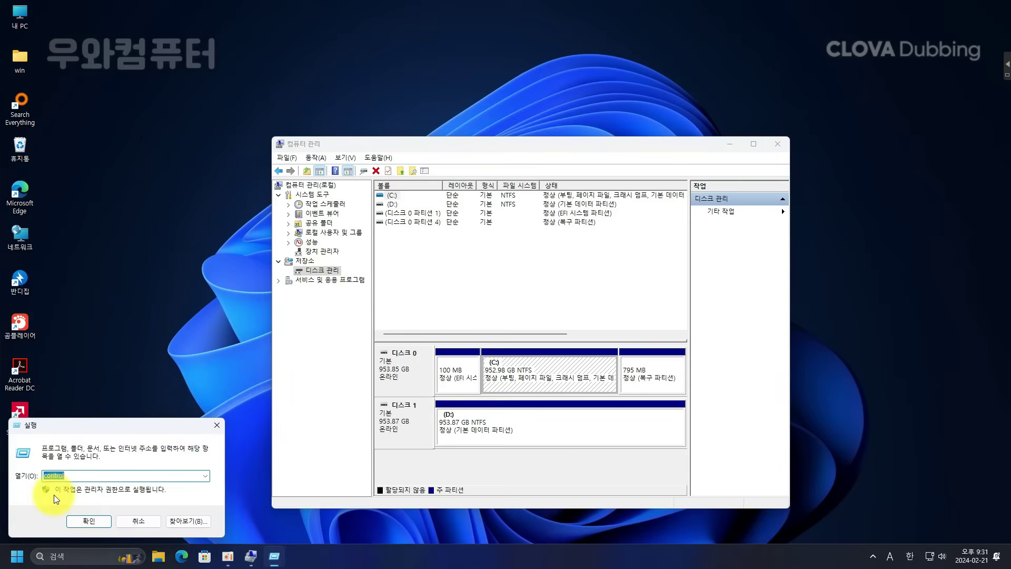
type("dis")
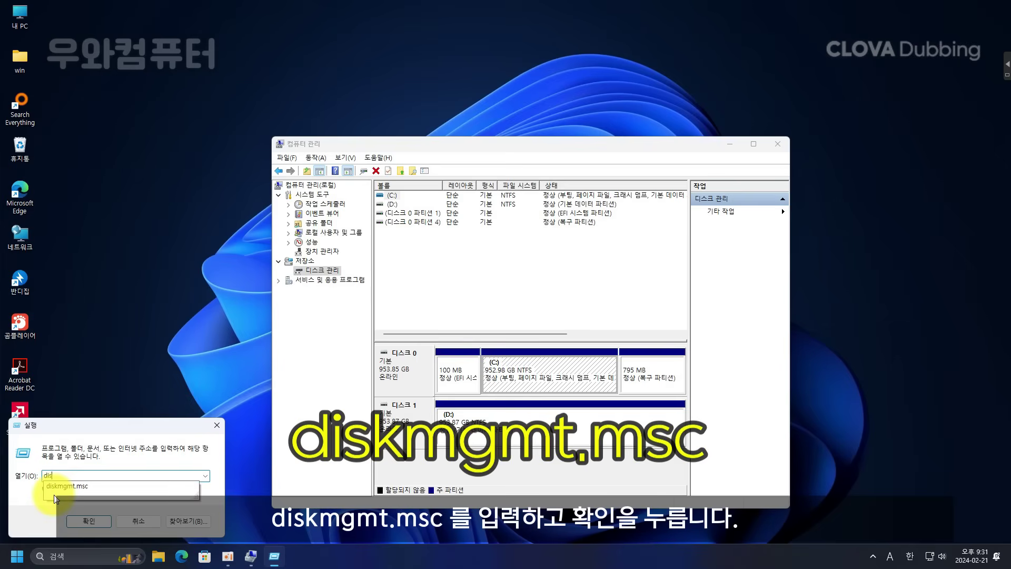
type("kmgmt.msc")
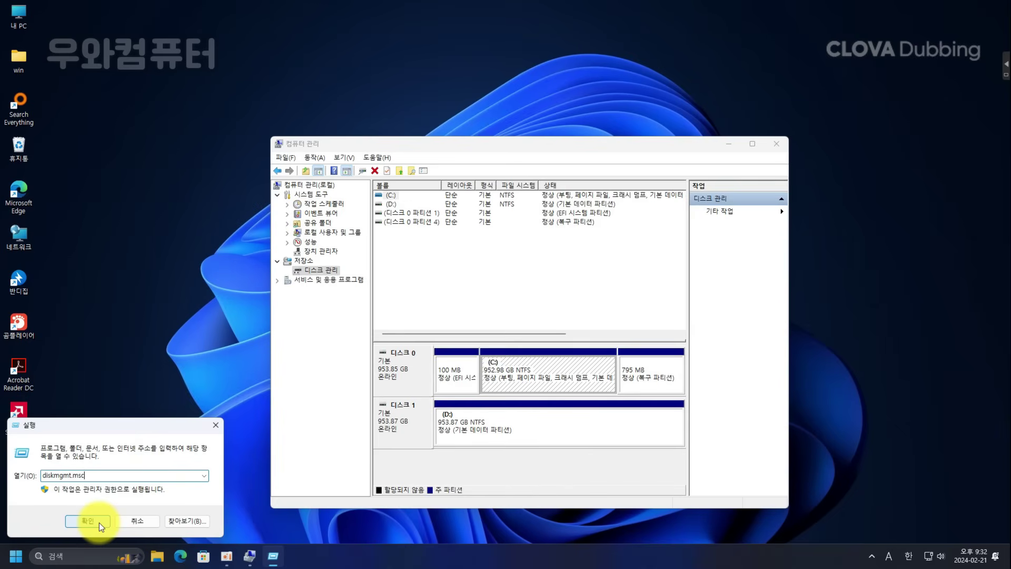
left_click(99, 522)
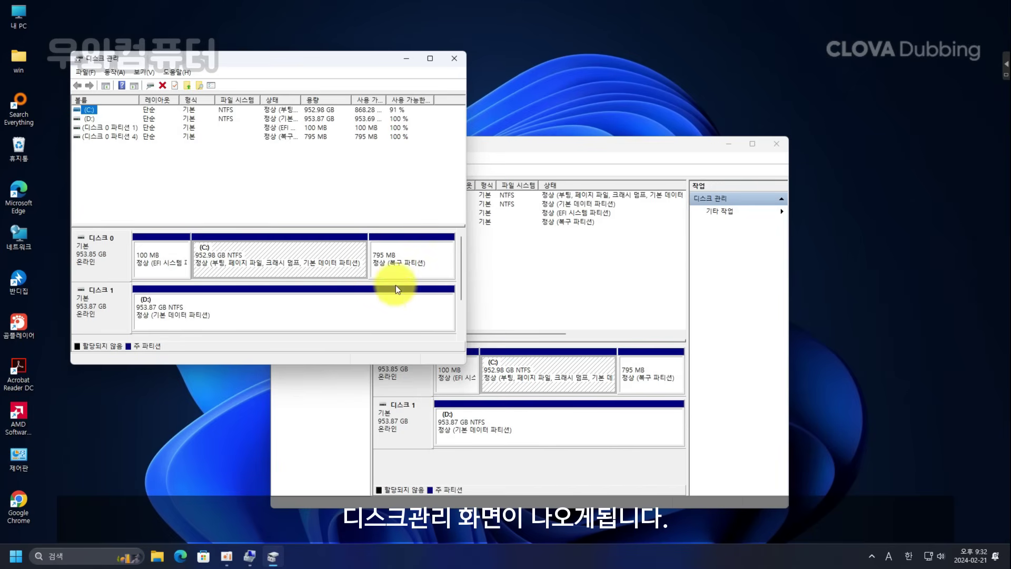
left_click(776, 143)
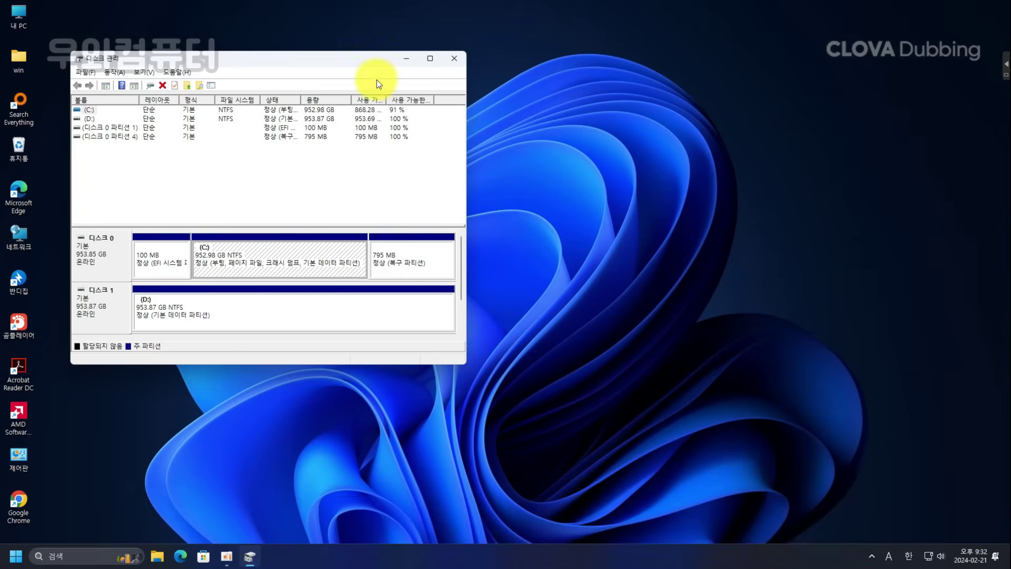
left_click_drag(338, 58, 619, 213)
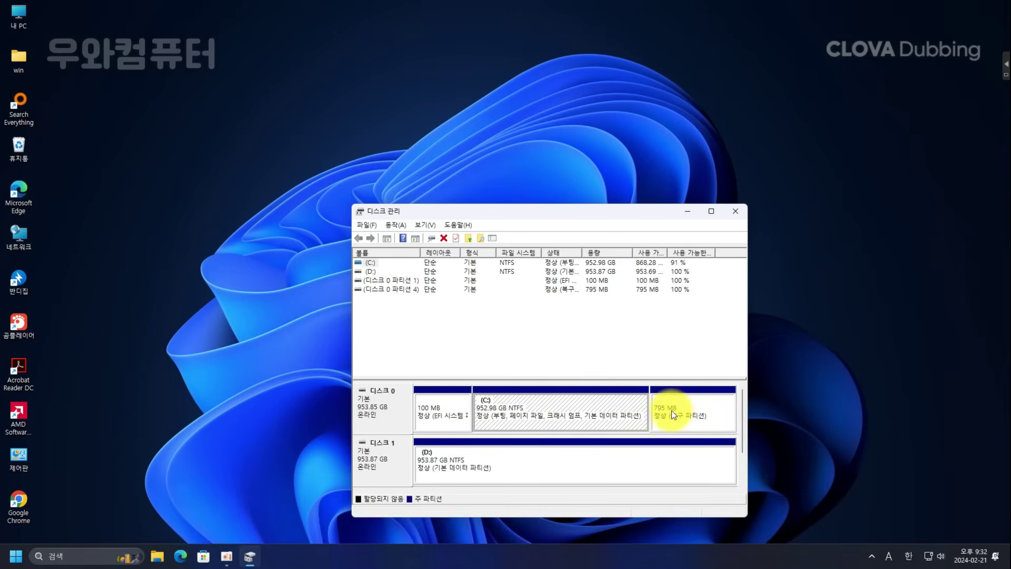
Delete the D: volume on Disk 1 (디스크 1), accepting the loss of its data
left_click(381, 466)
left_click(460, 464)
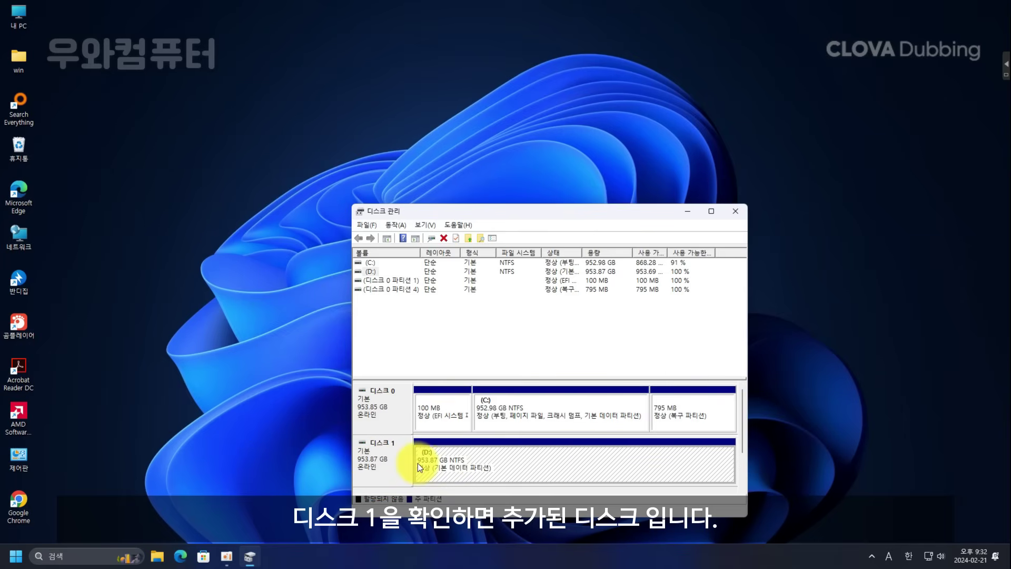
right_click(460, 468)
left_click(503, 430)
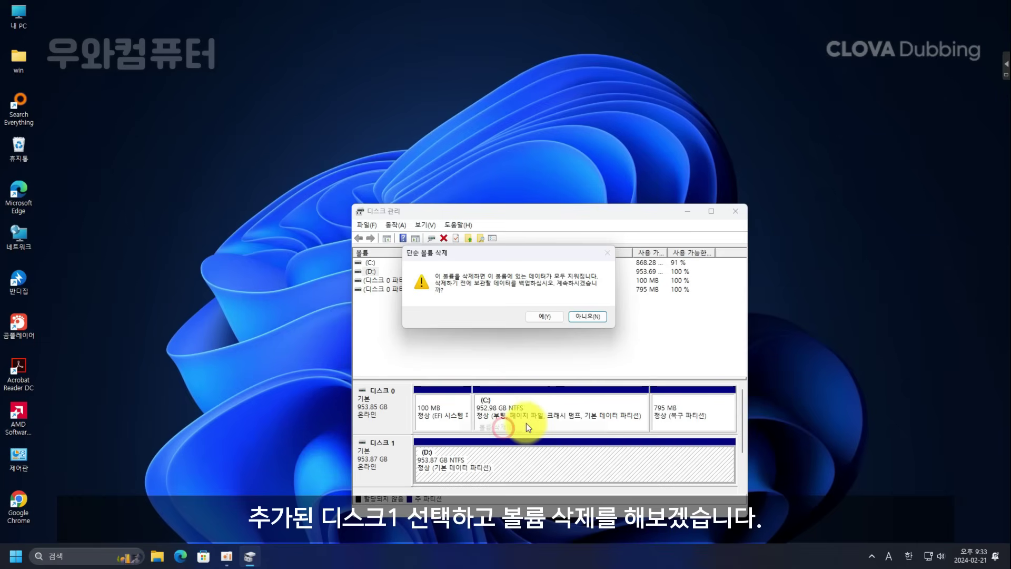
left_click(544, 315)
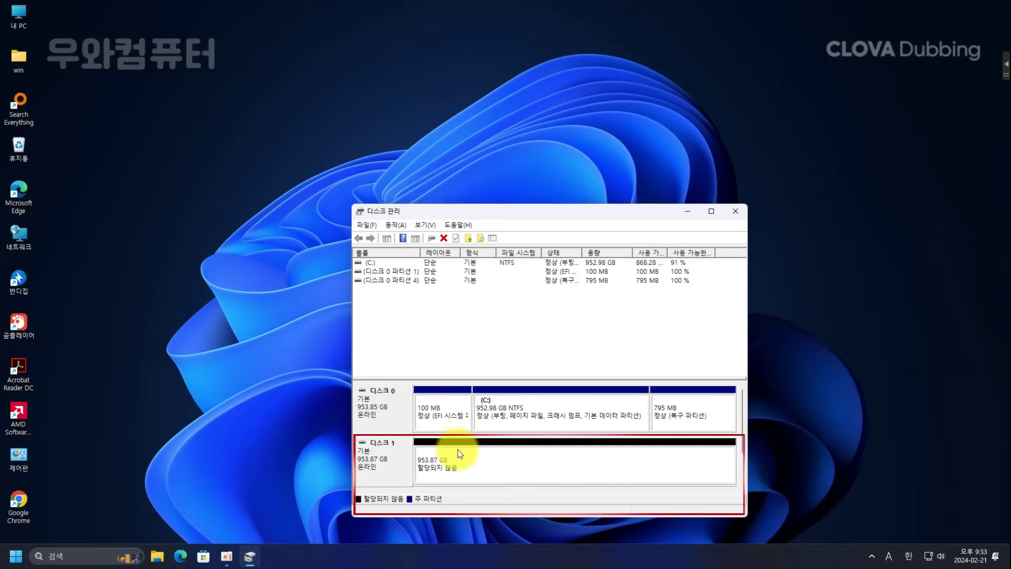
Create a 976761 MB simple volume in Disk 1's unallocated space with drive letter D, NTFS, label 새 볼륨 and quick format
left_click(524, 467)
right_click(523, 467)
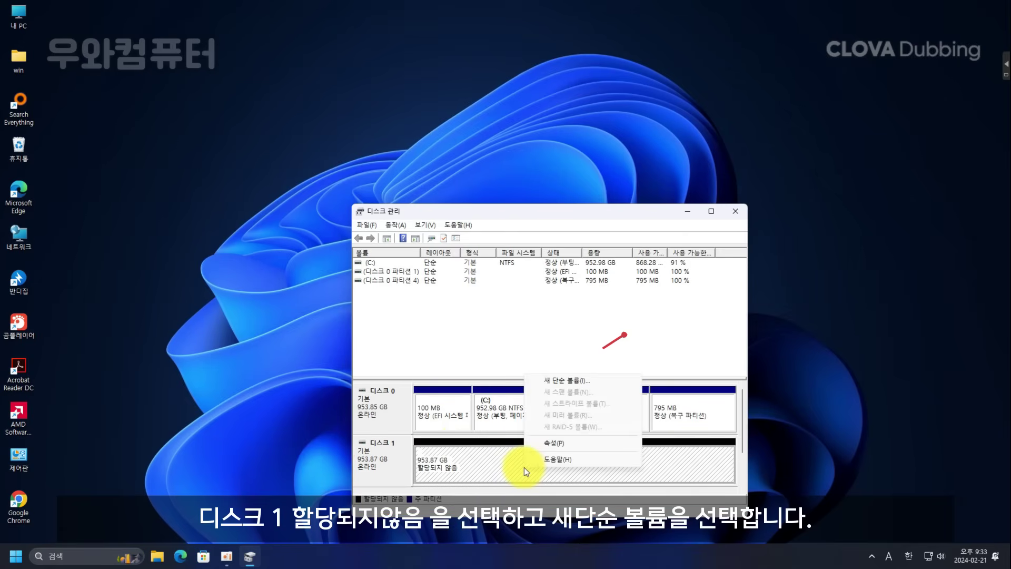
left_click(601, 382)
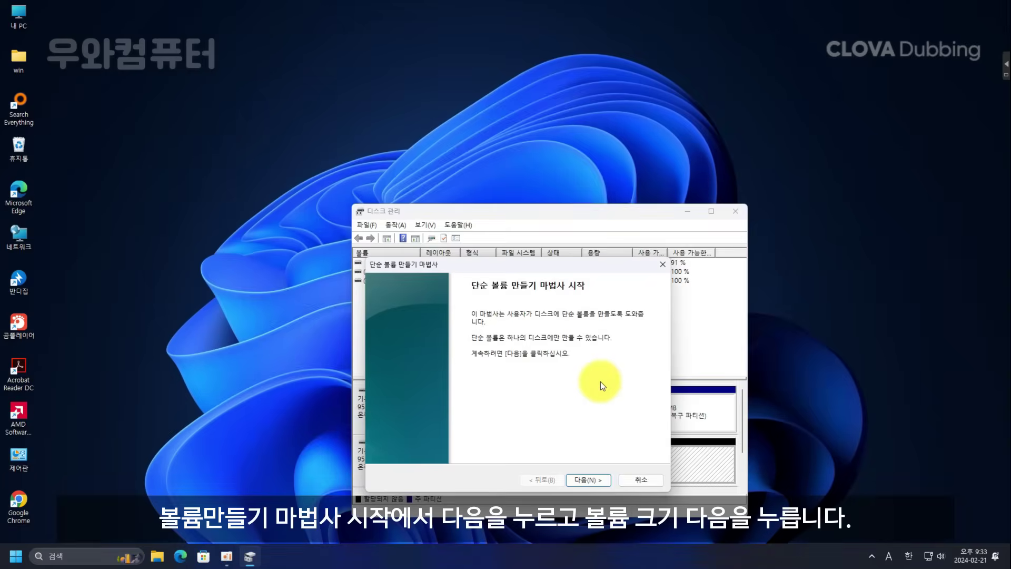
left_click(589, 481)
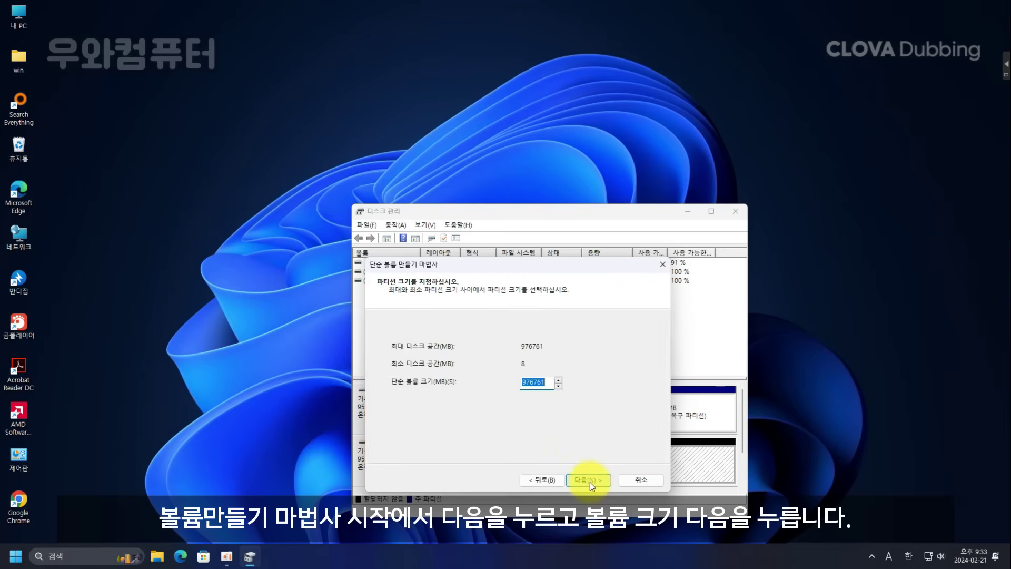
left_click(588, 480)
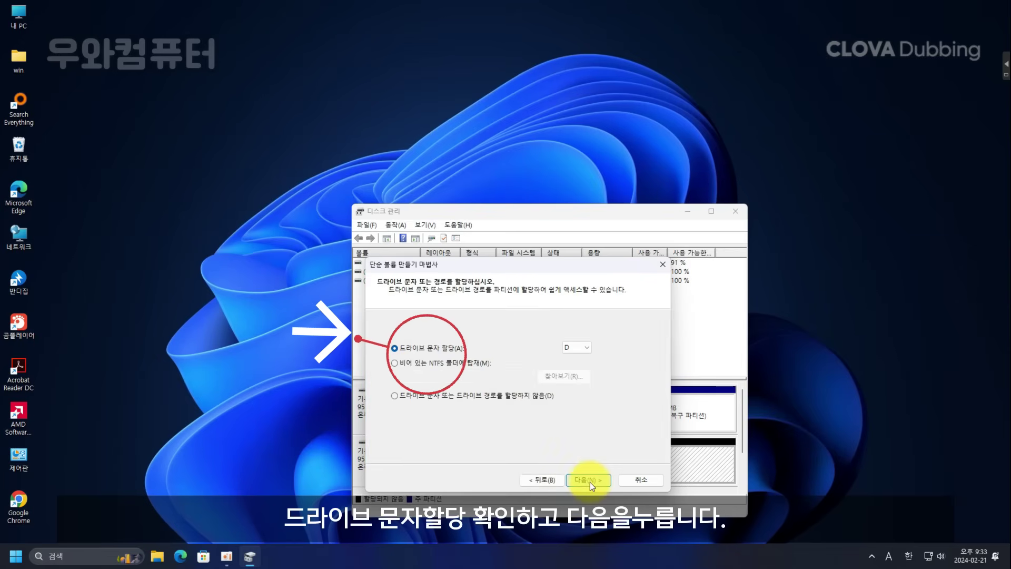
left_click(589, 480)
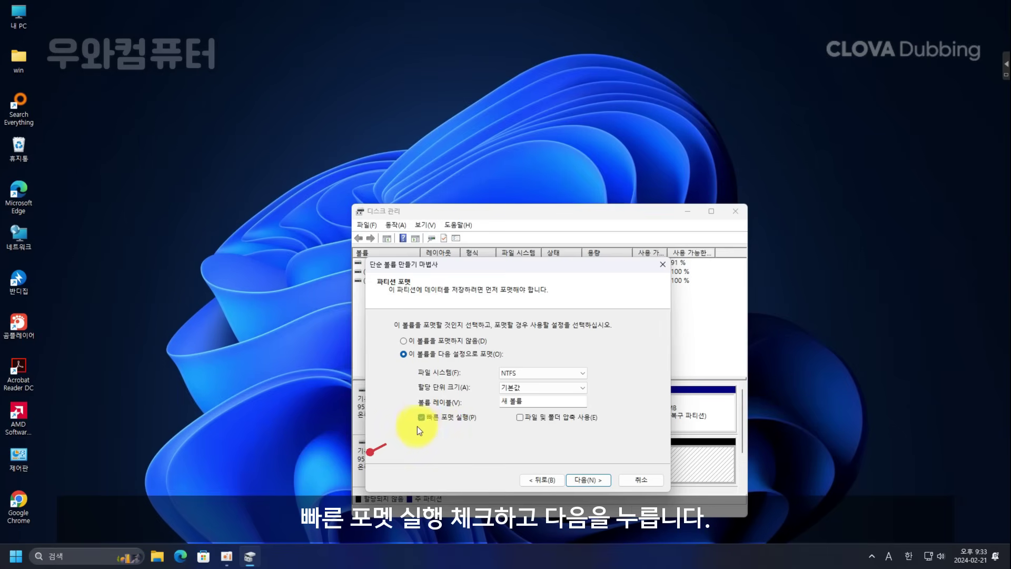
left_click(590, 481)
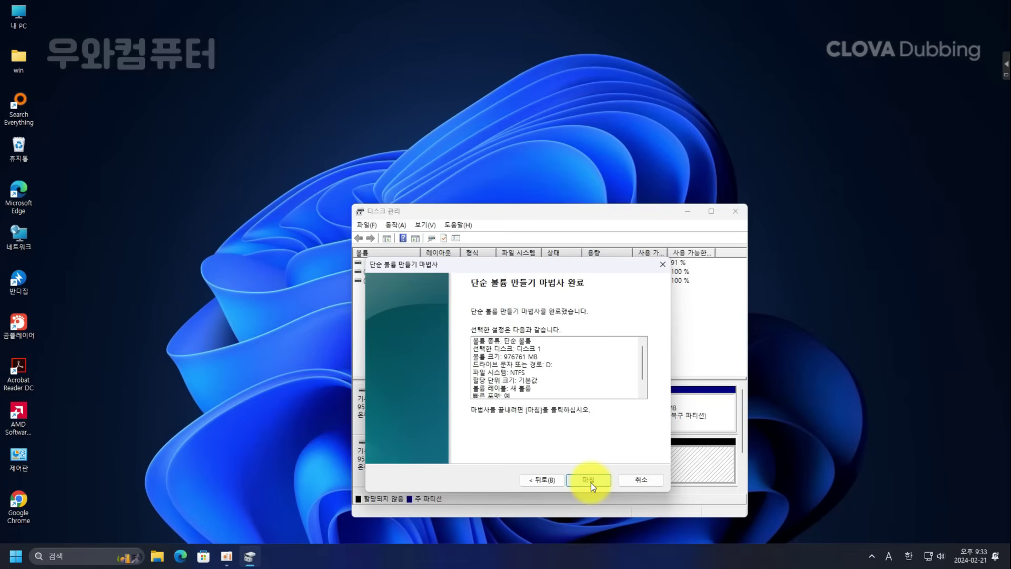
left_click(590, 481)
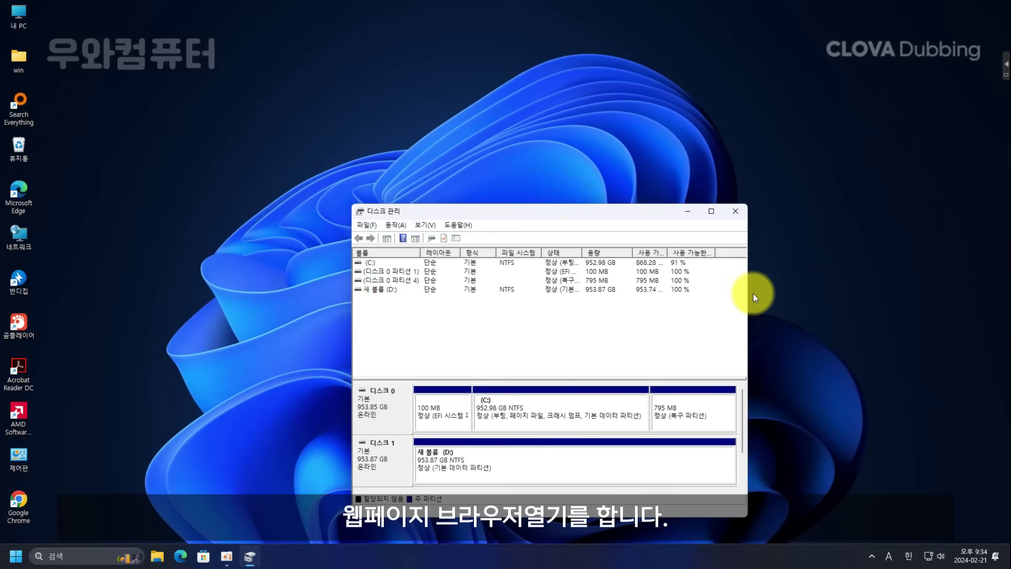
Search Google in Chrome for "TeraByte Image for Windows 다운로드" and open TeraByte Unlimited's Image for Windows download page
double_click(18, 506)
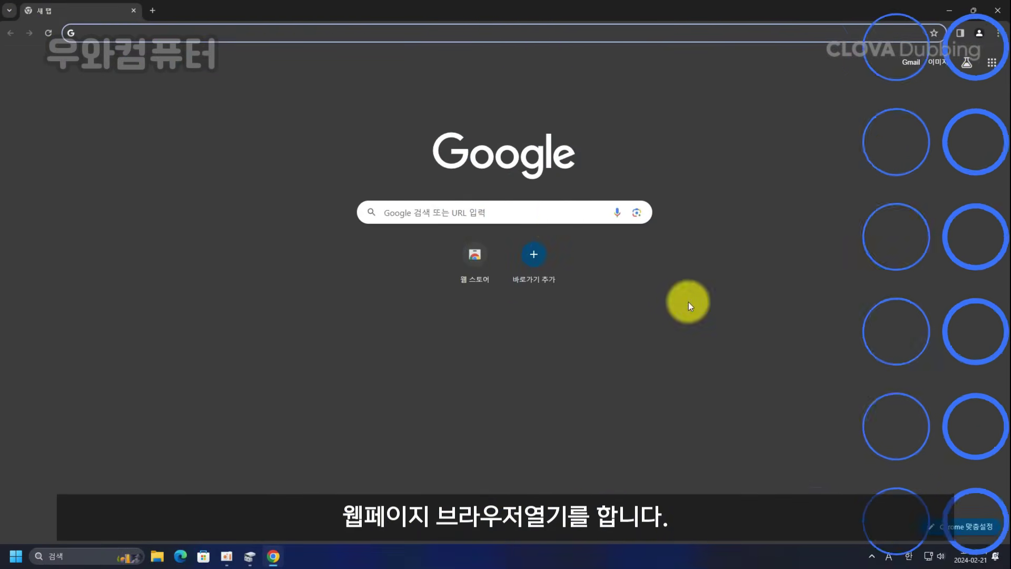
left_click(507, 212)
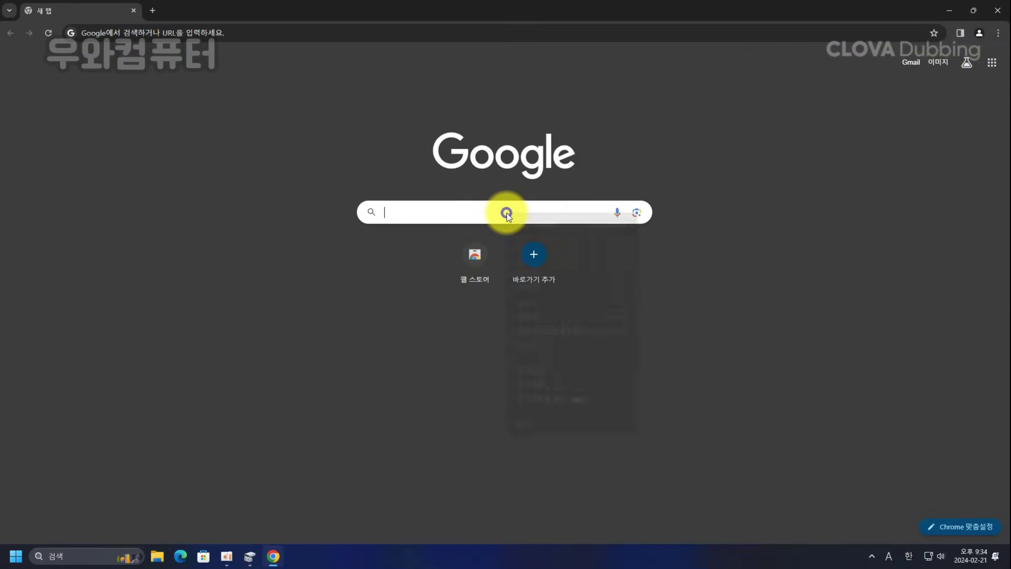
right_click(508, 212)
left_click(542, 314)
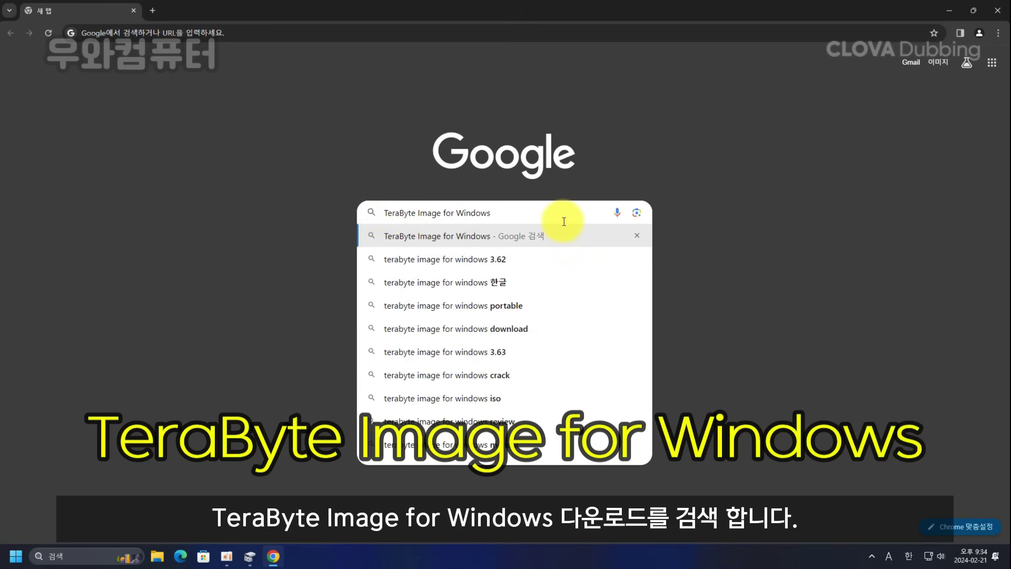
key("Hangul")
type("다")
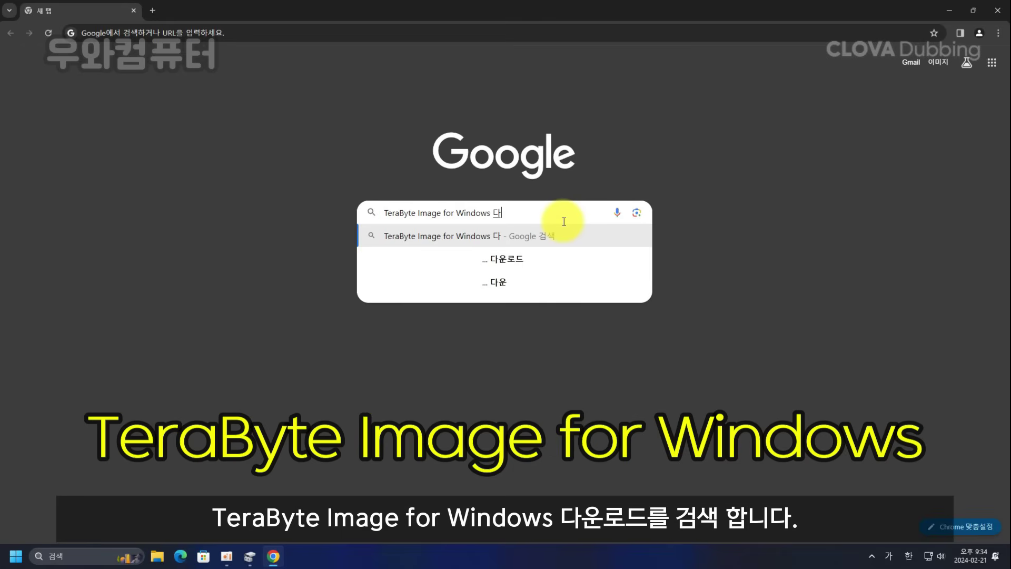
type("운로드")
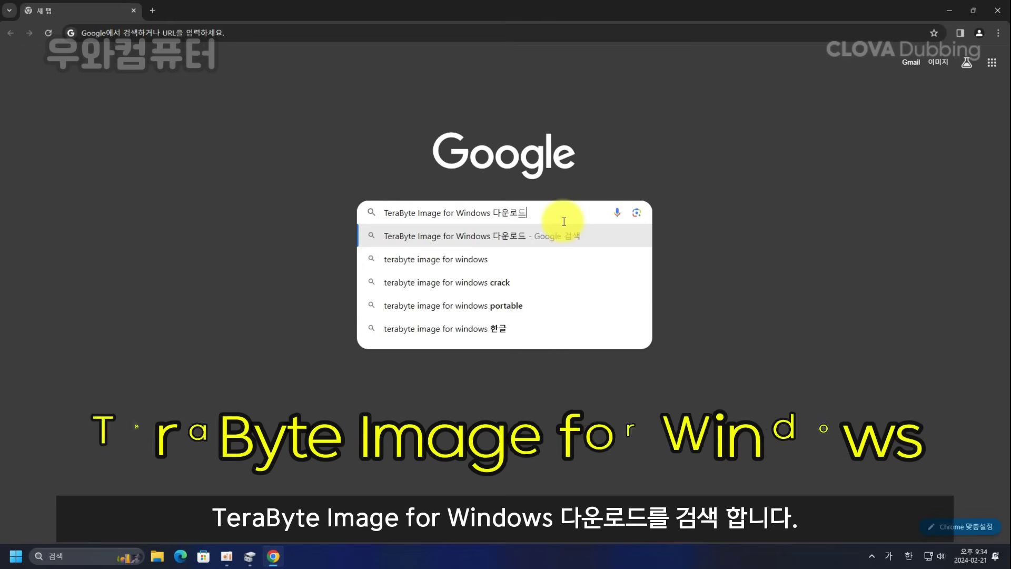
key("Return")
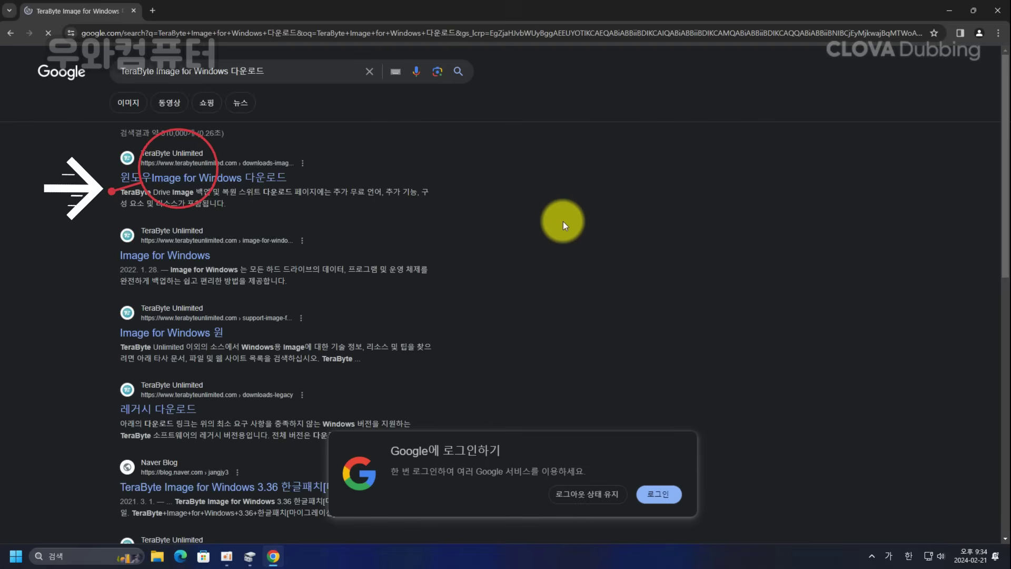
left_click(597, 492)
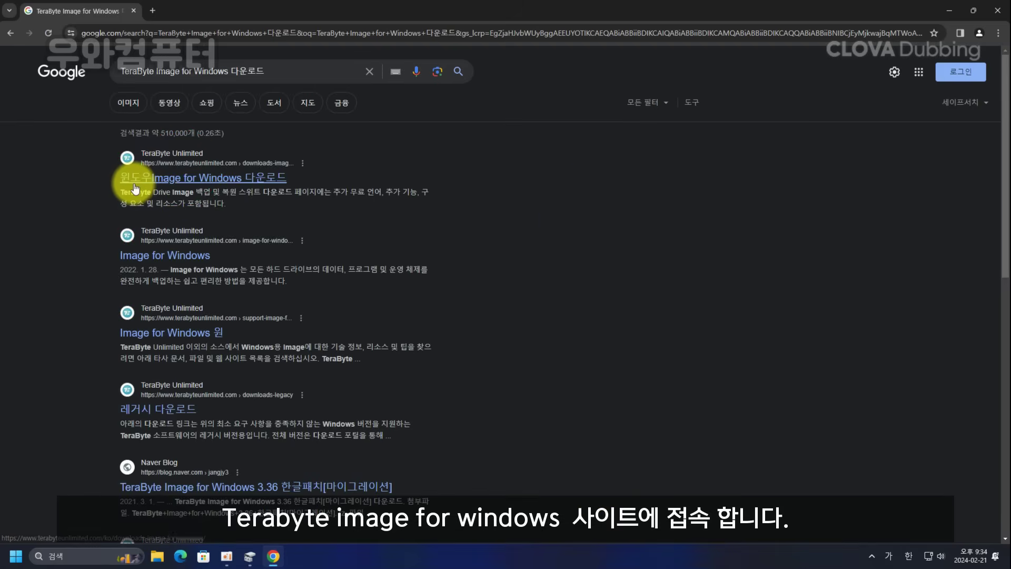
left_click(260, 184)
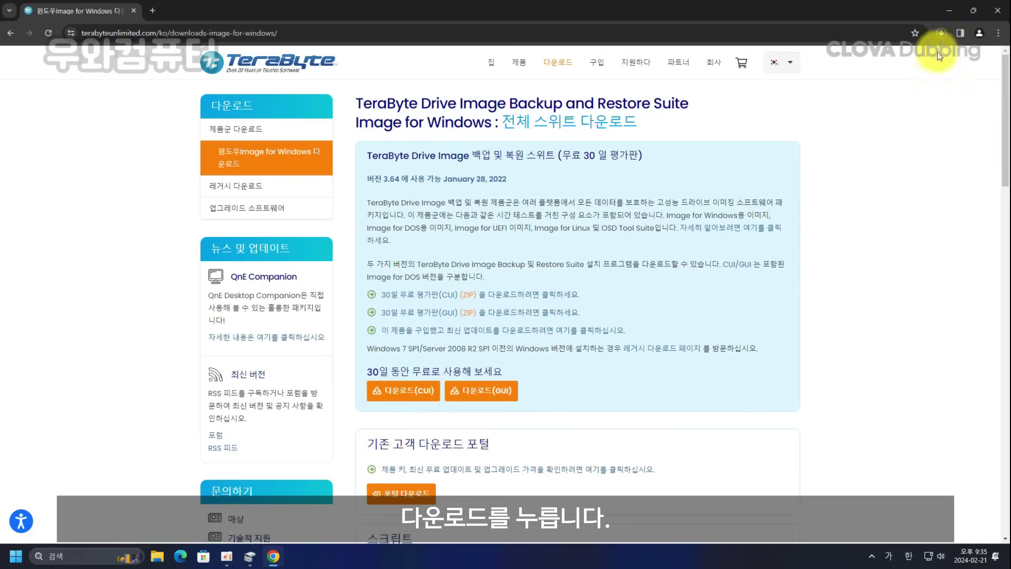
Run the downloaded terabyte_drive_image_backup_and_restore_suite_en_cui_trial.exe as administrator from its folder and move the Disk Management window aside
left_click(940, 37)
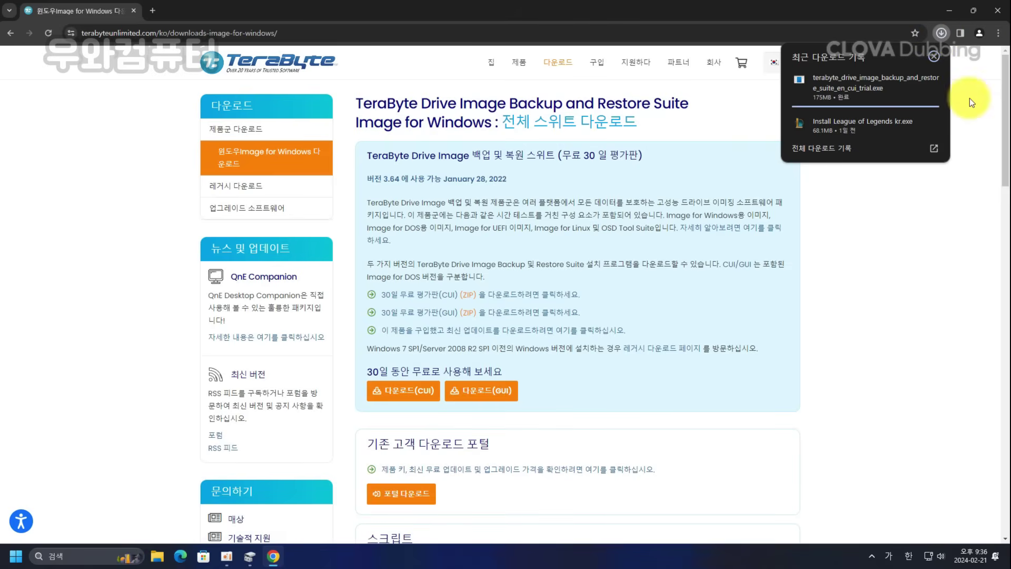
mouse_move(941, 94)
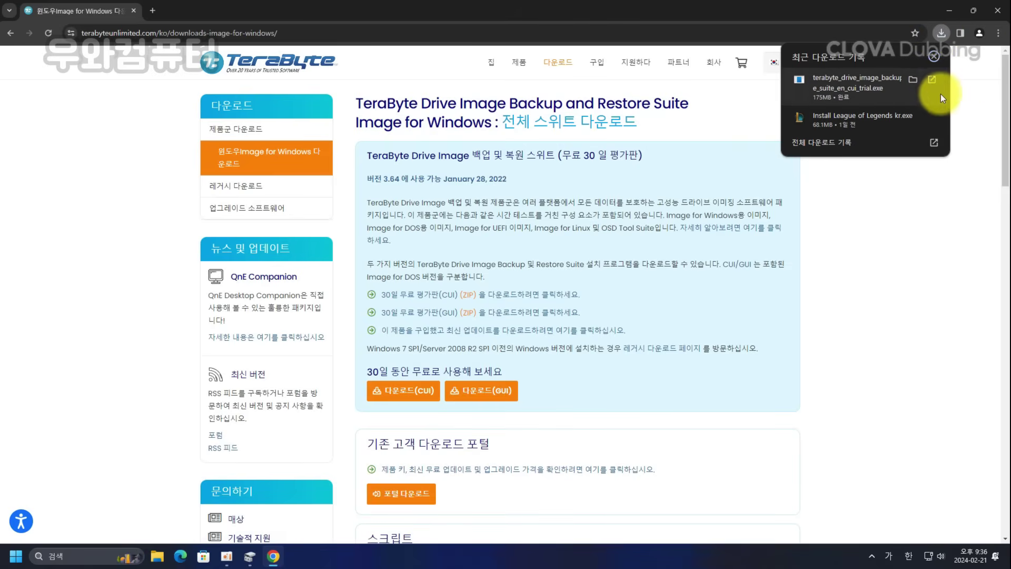
left_click(912, 81)
right_click(300, 312)
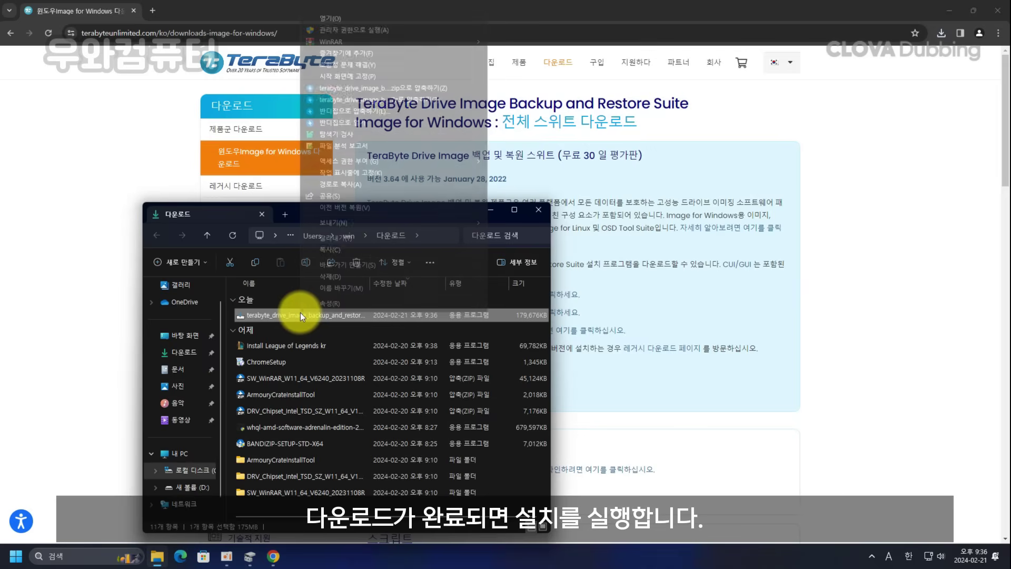
left_click(365, 30)
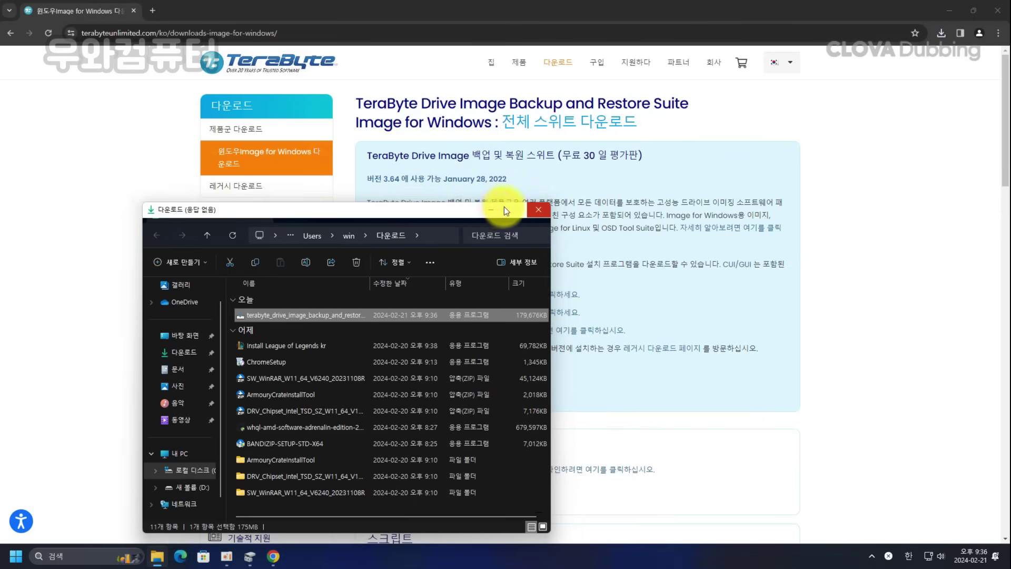
left_click(488, 210)
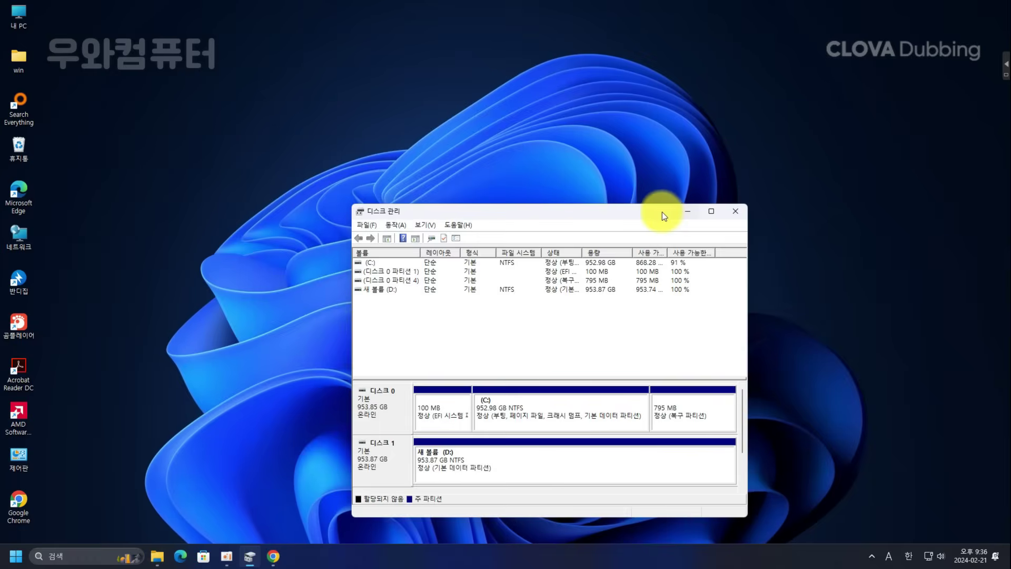
left_click_drag(662, 212, 896, 218)
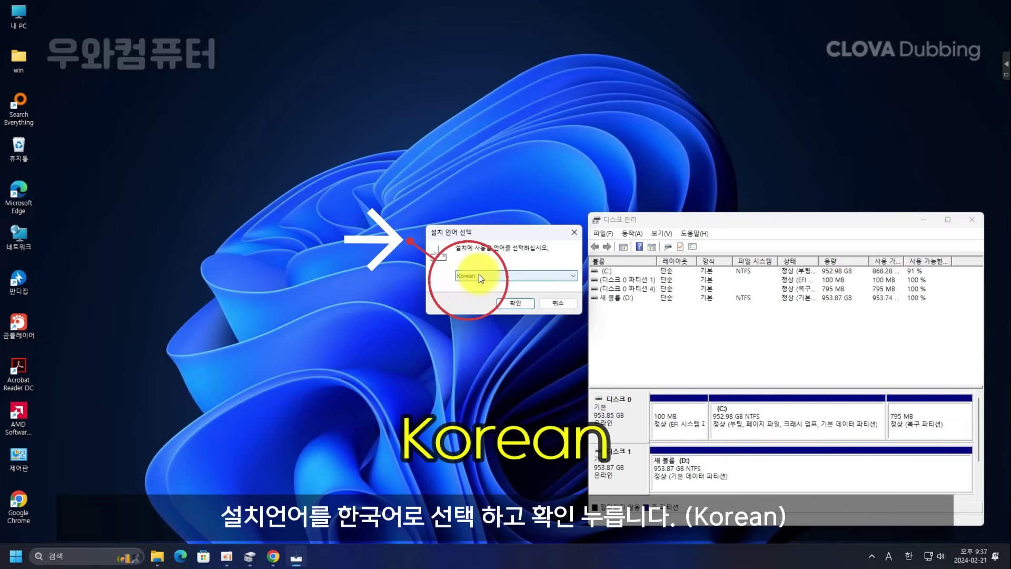
Choose Korean as the setup language and accept the license agreement of TeraByte Drive Image Backup and Restore Suite 3.64 Trial
left_click(482, 270)
left_click(486, 278)
left_click(511, 303)
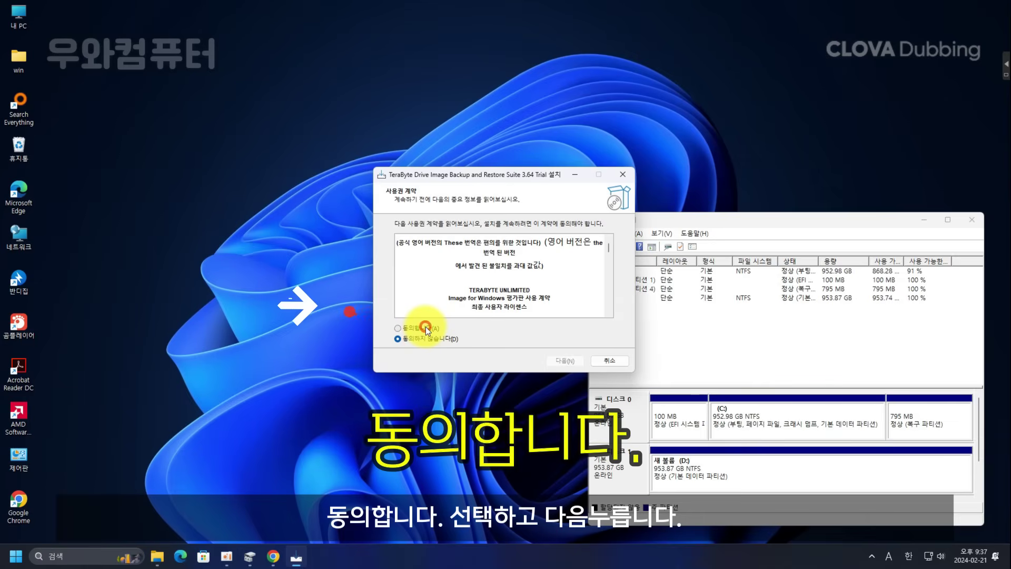
left_click(425, 327)
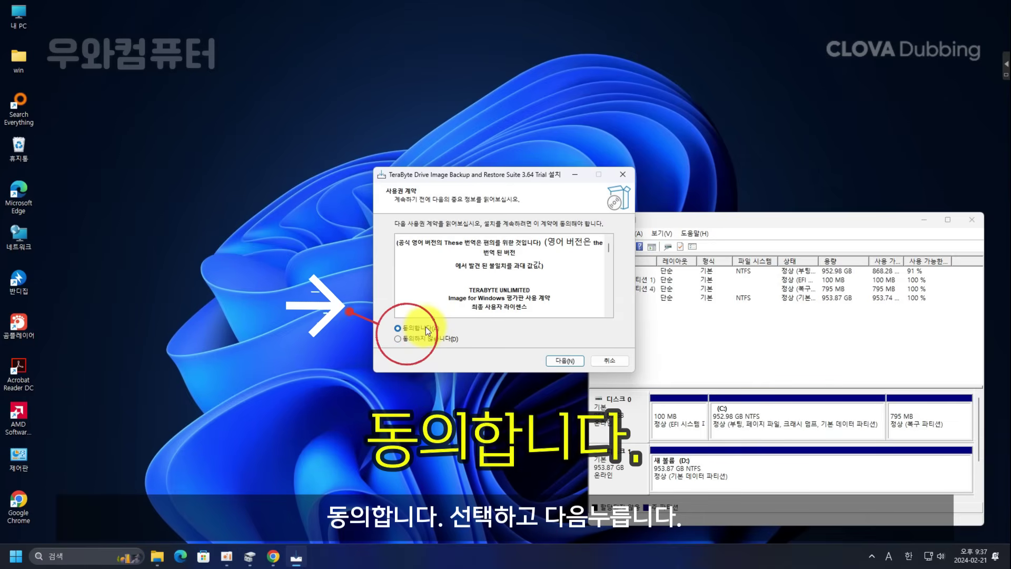
left_click(568, 364)
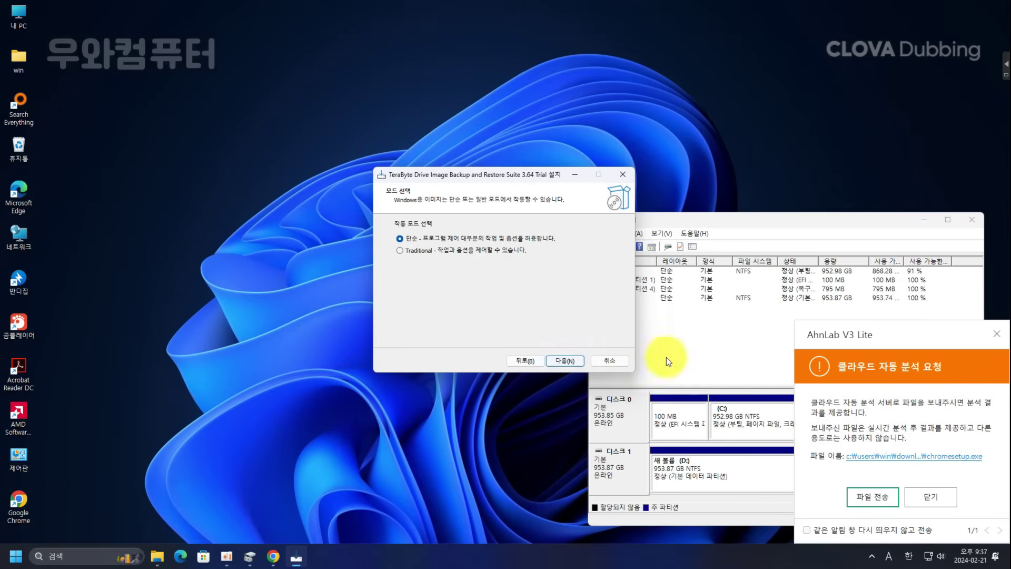
Dismiss the AhnLab V3 Lite notification, install the suite in simple (단순) mode, and finish with an immediate PC restart
left_click(925, 497)
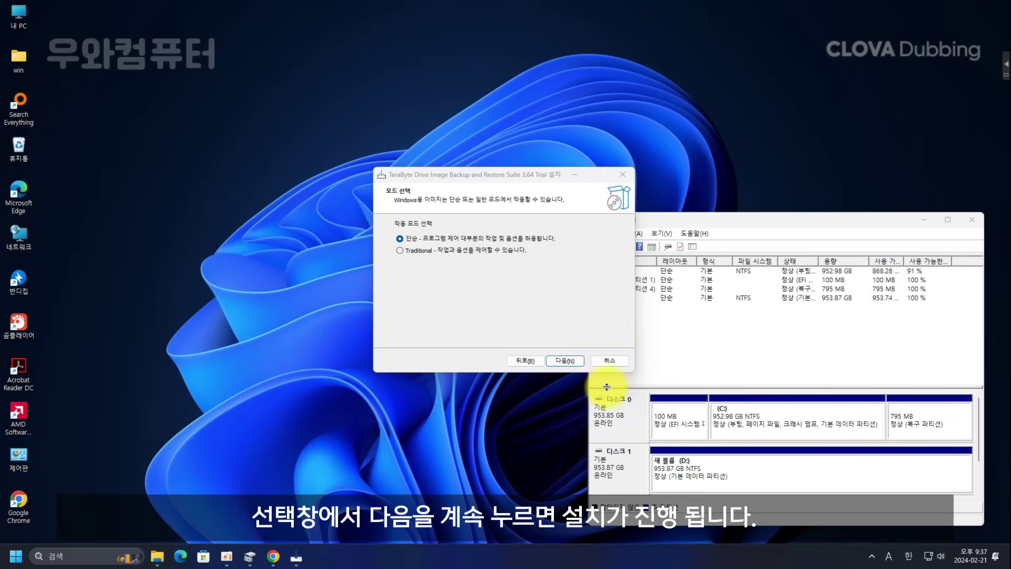
left_click(566, 359)
left_click(567, 360)
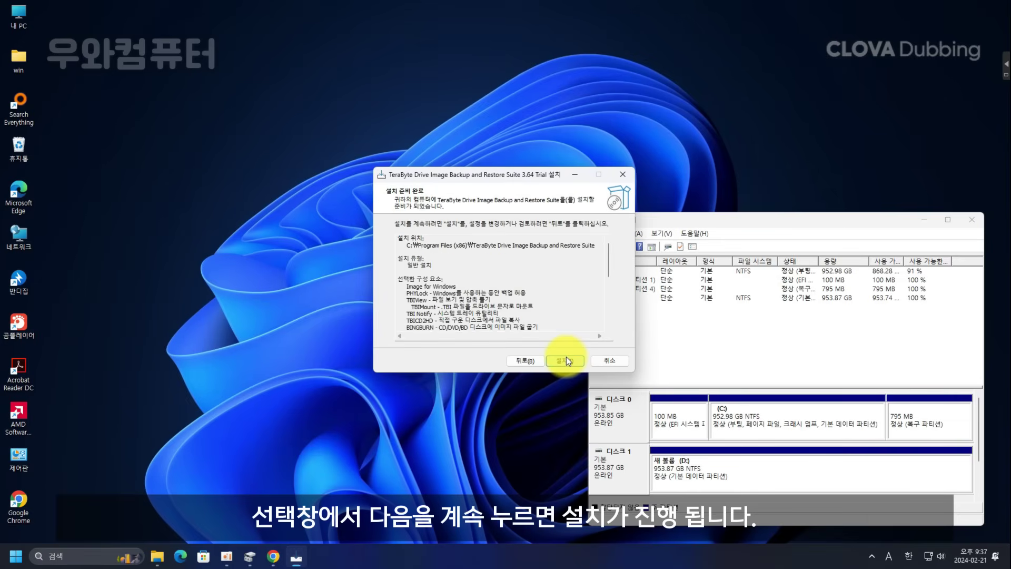
left_click(567, 359)
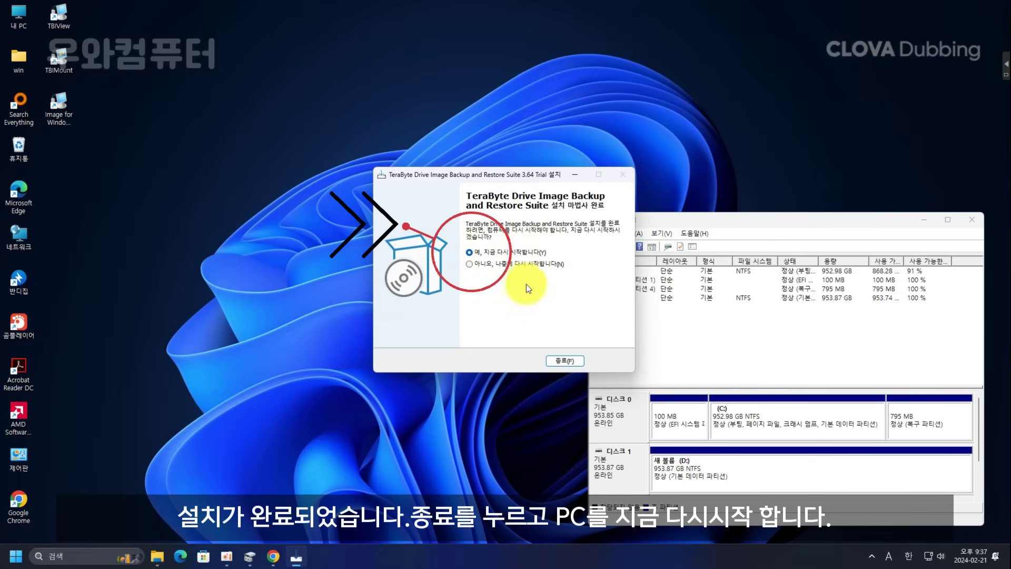
left_click(568, 363)
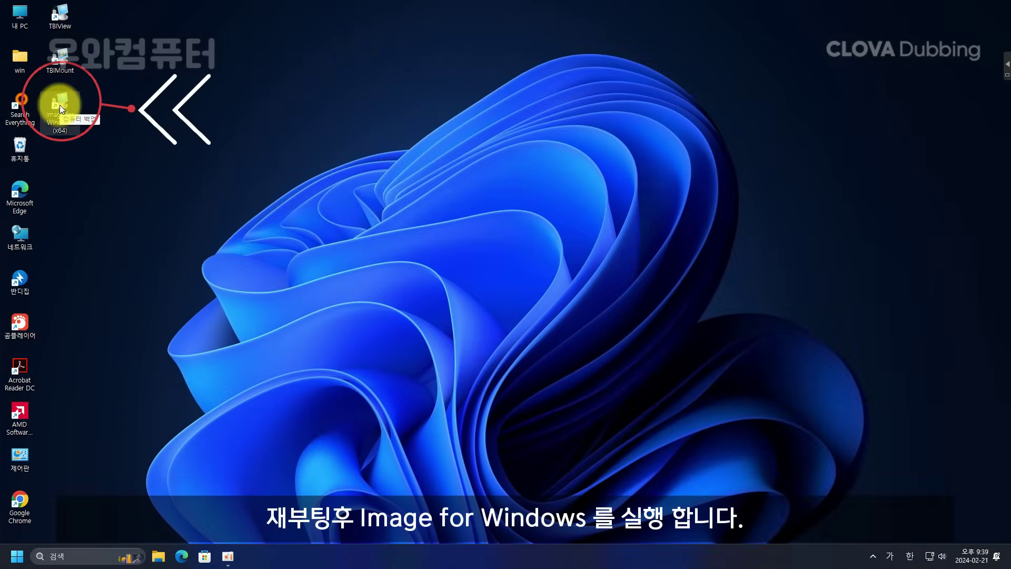
Launch Image for Windows, continue with the trial version and start the Copy (복사) operation
double_click(60, 107)
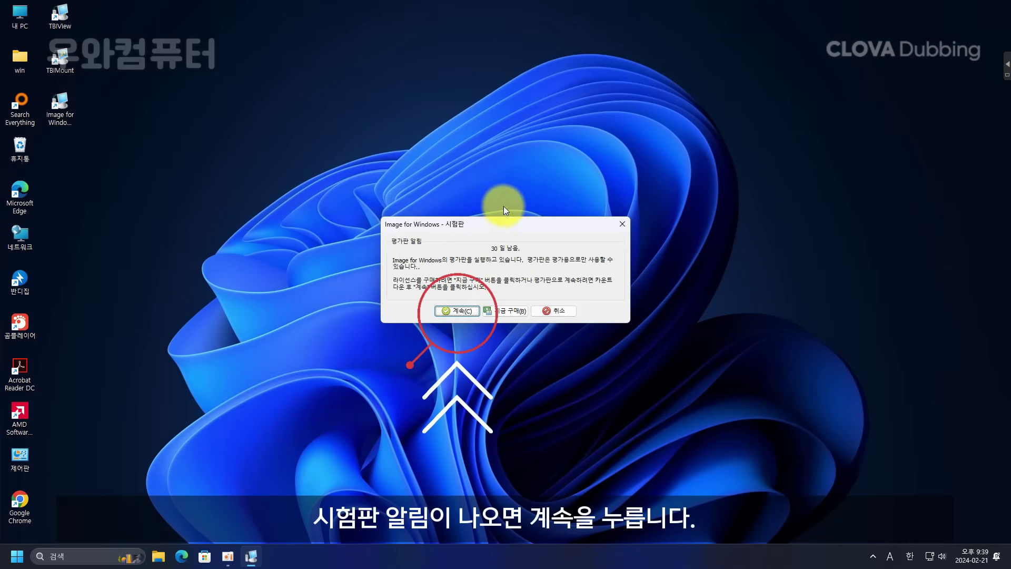
left_click(460, 311)
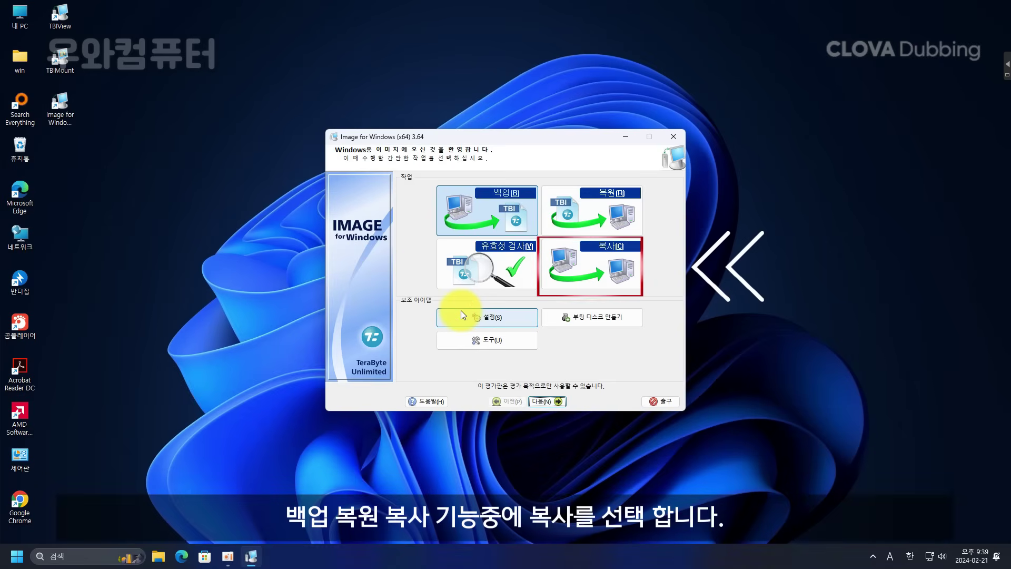
left_click(605, 274)
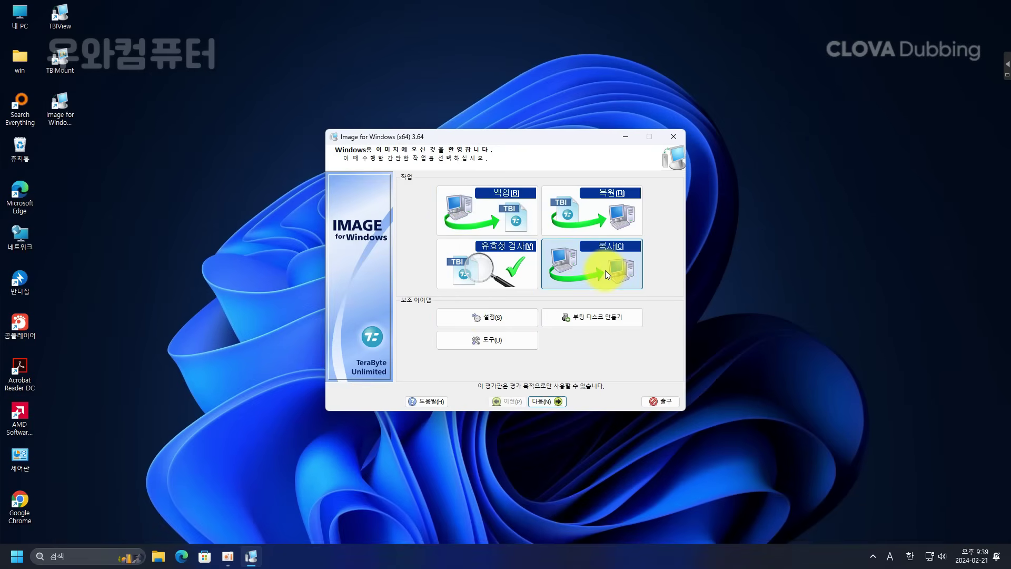
left_click(548, 402)
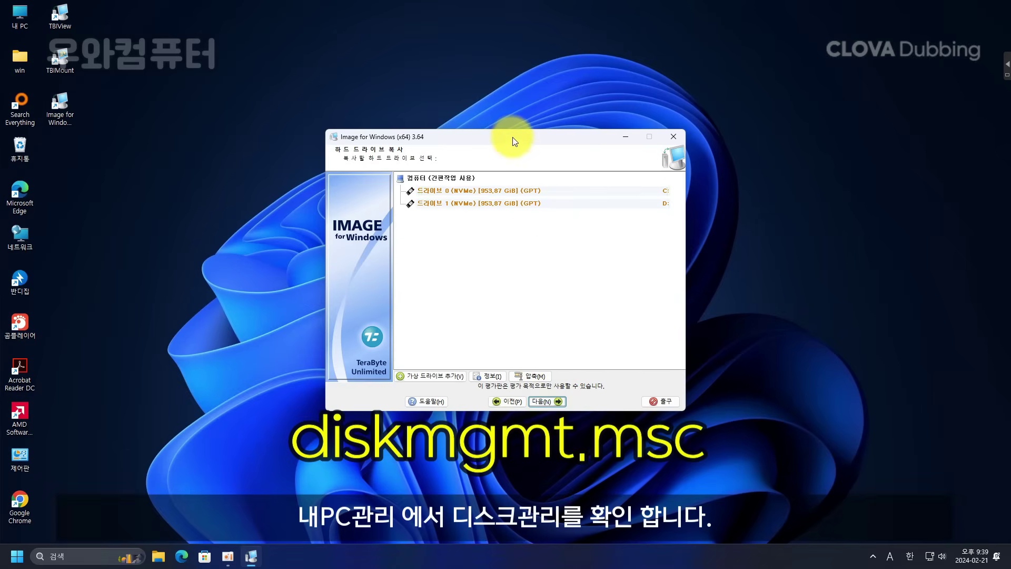
Open Disk Management in Computer Management and arrange it side by side with the Image for Windows window
left_click_drag(512, 140, 349, 244)
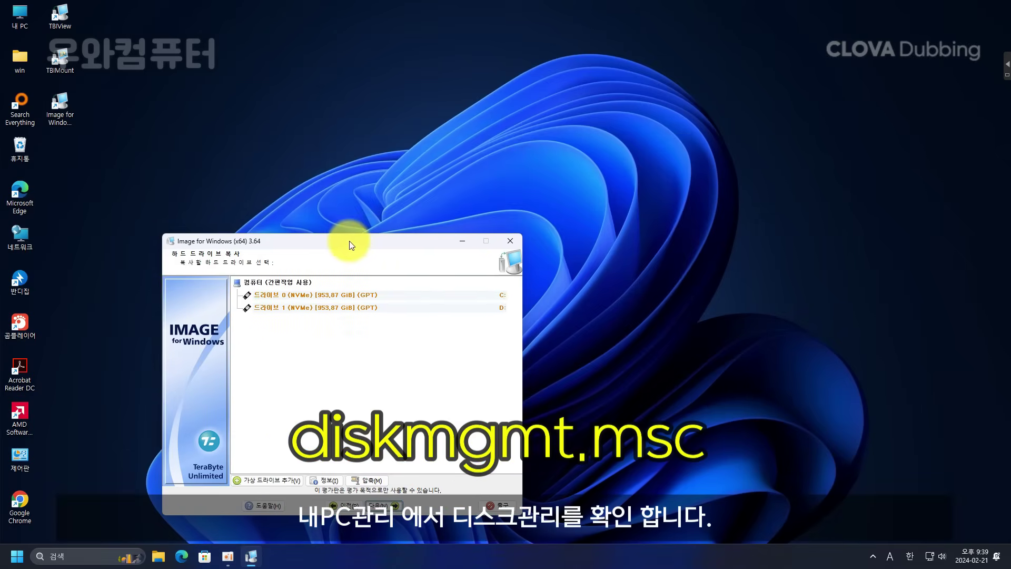
right_click(18, 22)
right_click(20, 16)
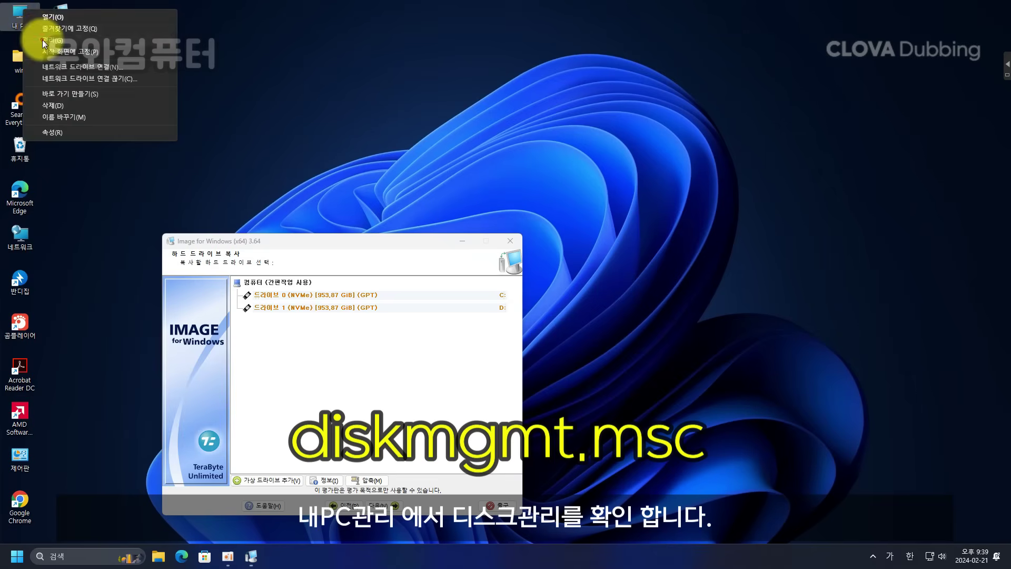
left_click(42, 40)
left_click_drag(286, 244, 179, 249)
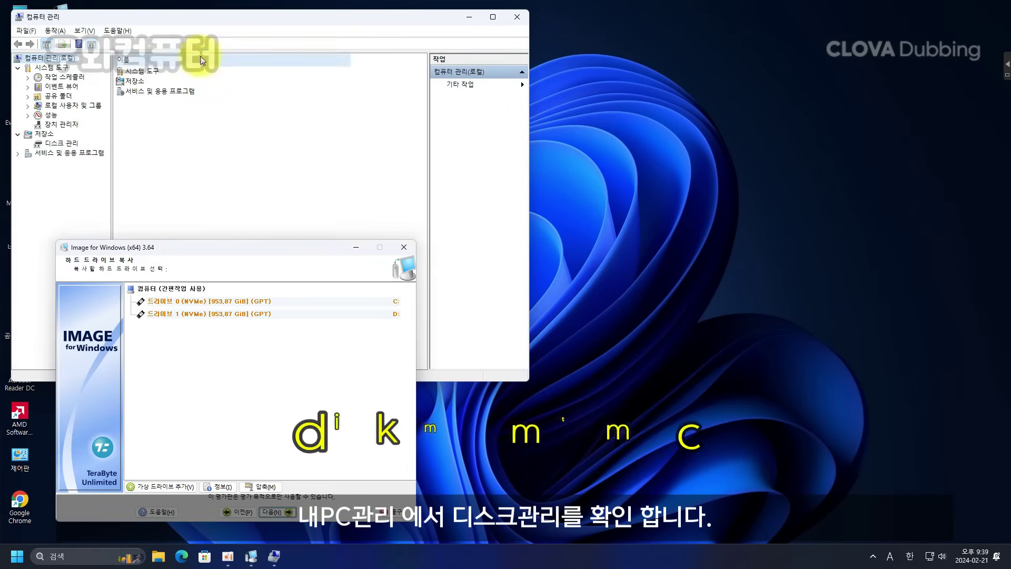
left_click_drag(214, 22, 640, 163)
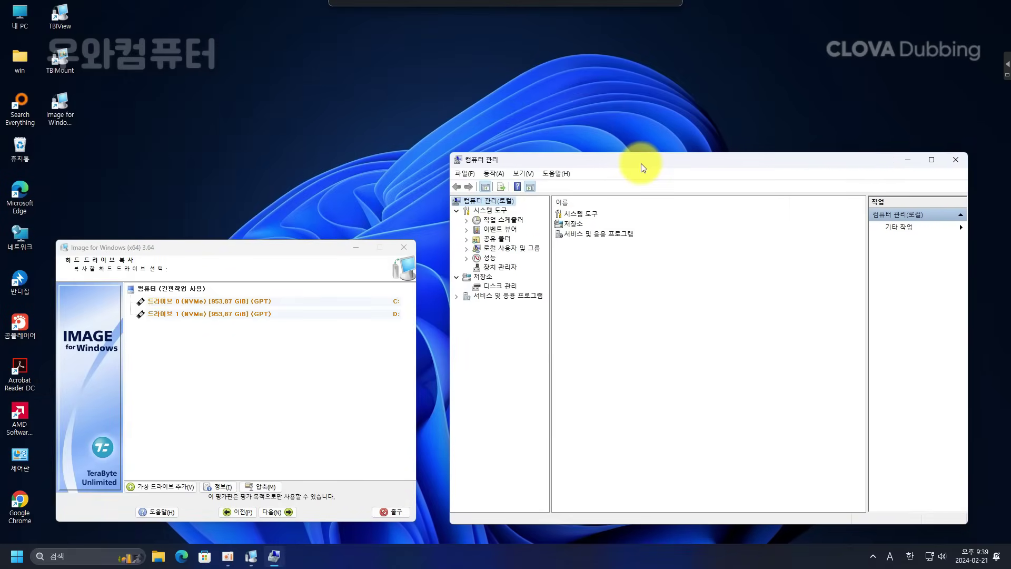
left_click(513, 287)
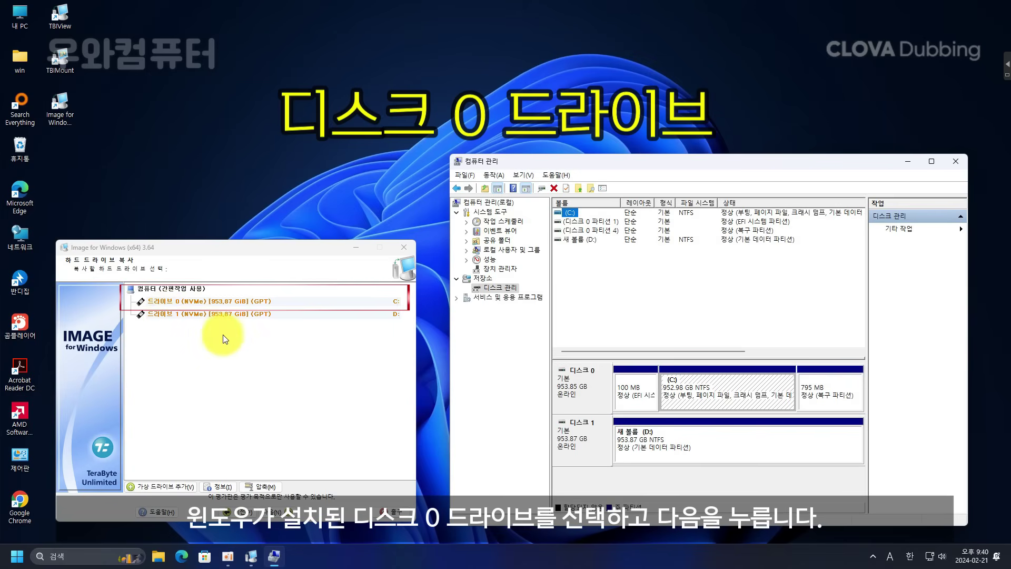
Copy drive 0 onto drive 1, accepting the loss of the D: volume's data and ignoring the D: in-use error
left_click(197, 301)
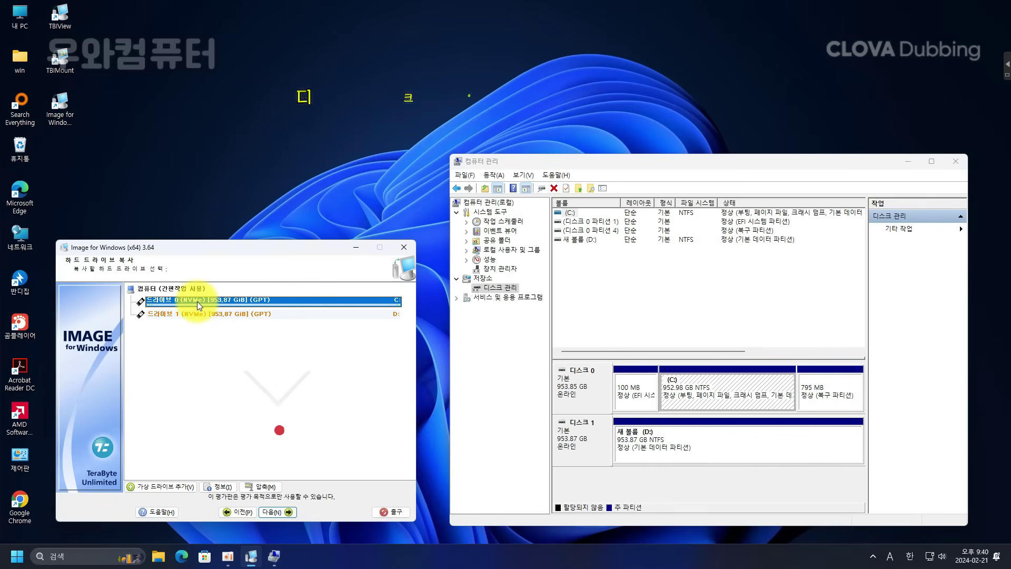
left_click(286, 510)
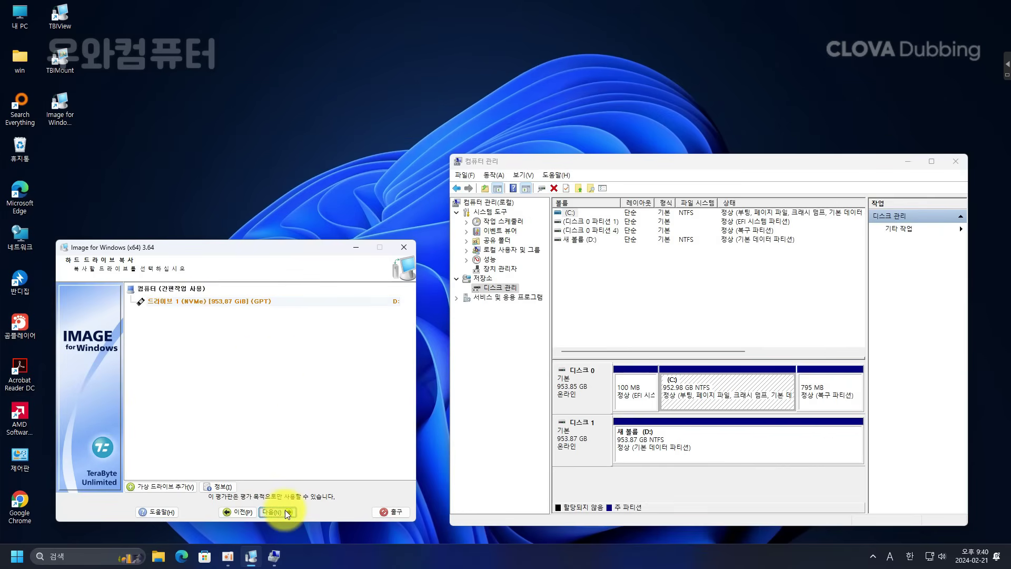
left_click(236, 302)
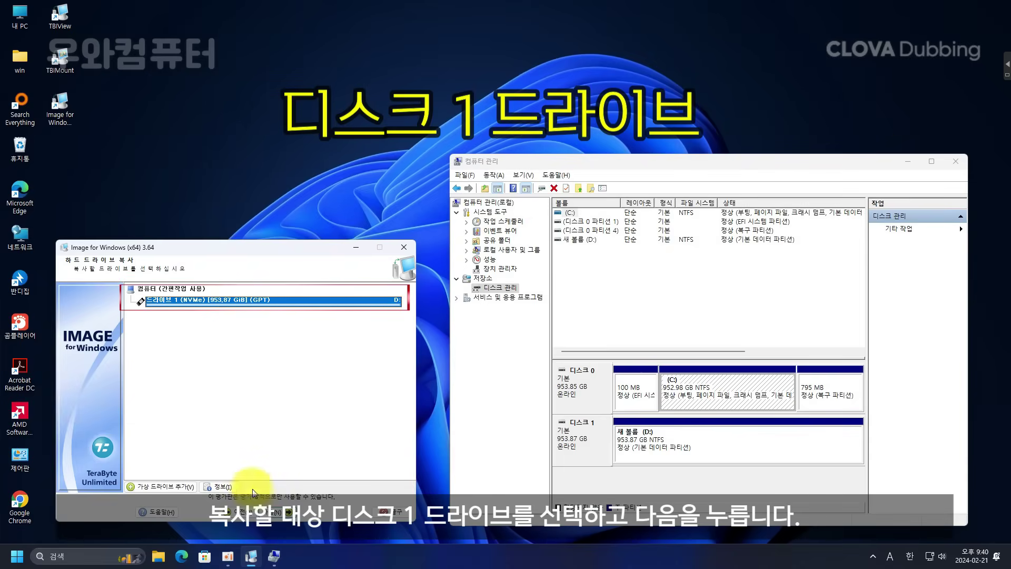
left_click(270, 510)
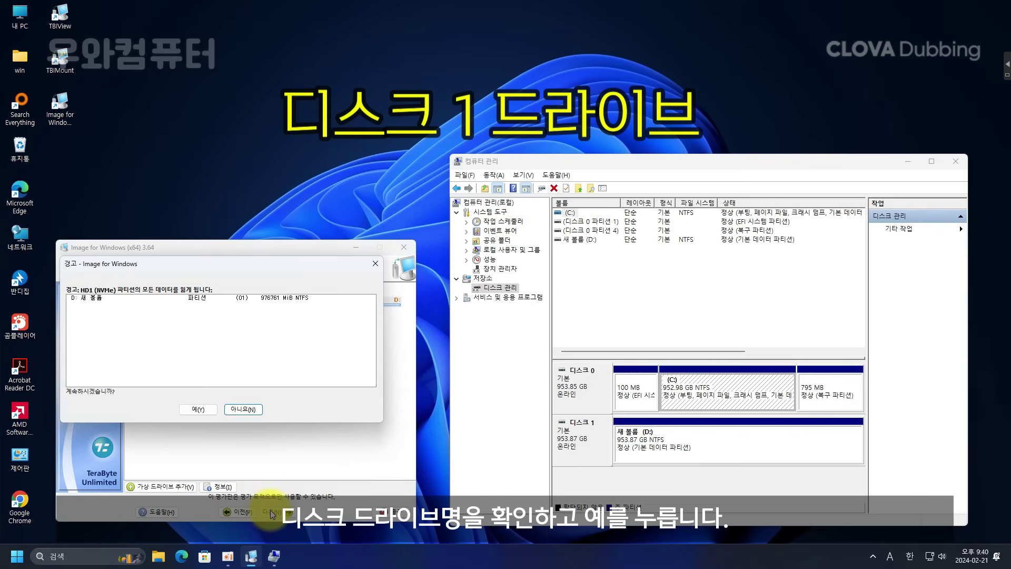
left_click(201, 408)
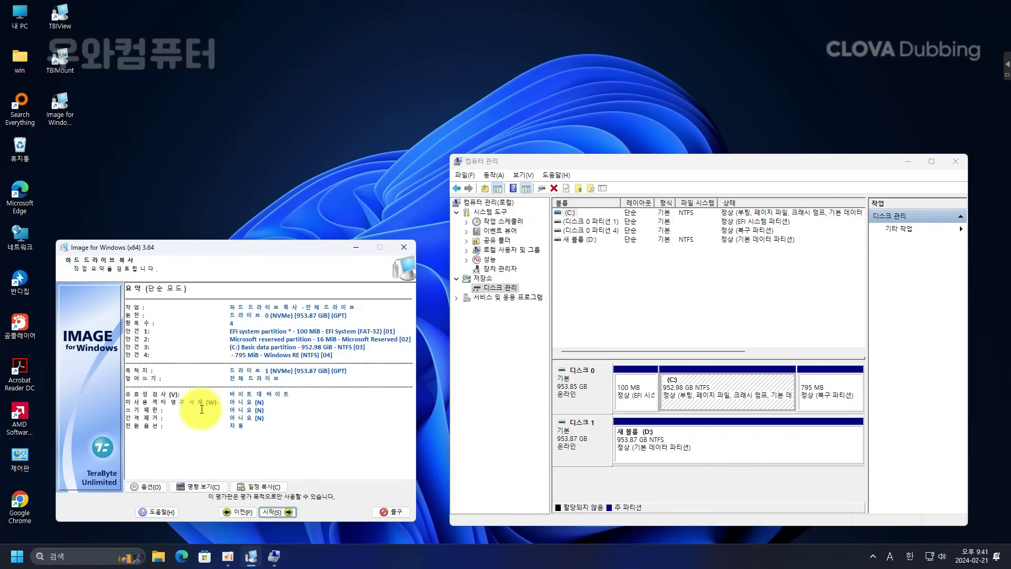
left_click(278, 512)
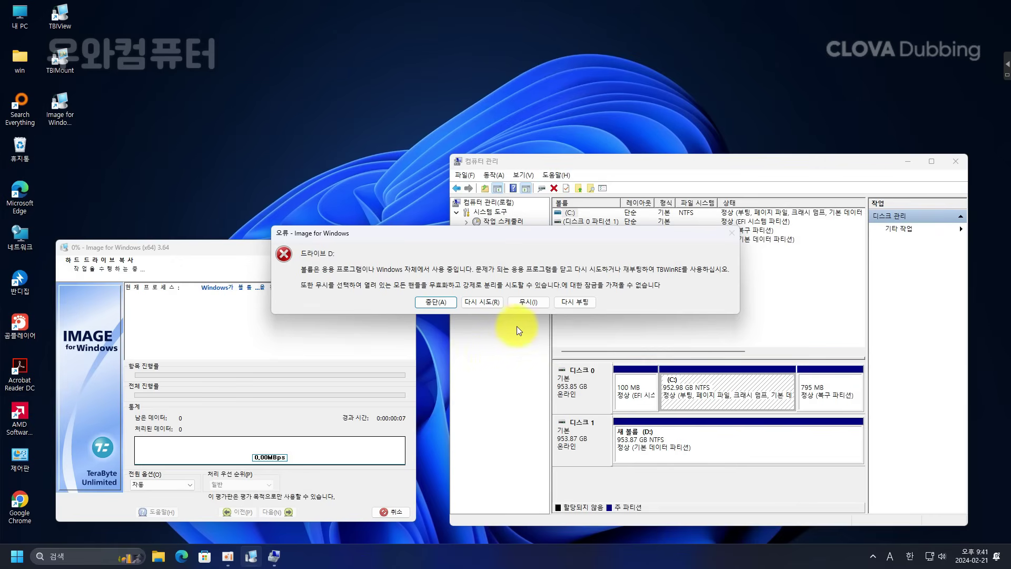
left_click(532, 302)
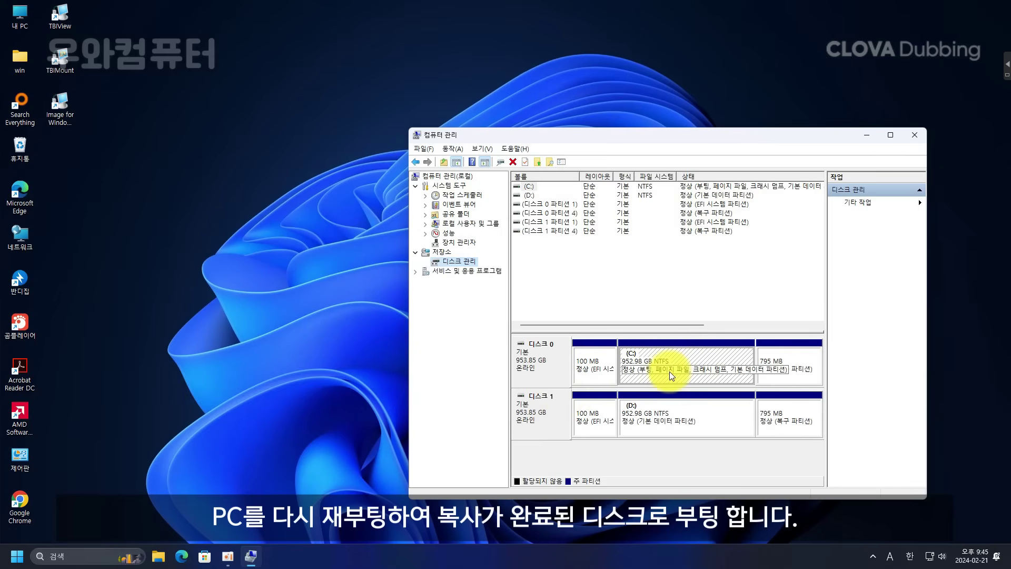
Restart the PC to boot from the copied disk and open Disk Management in Computer Management
left_click(18, 557)
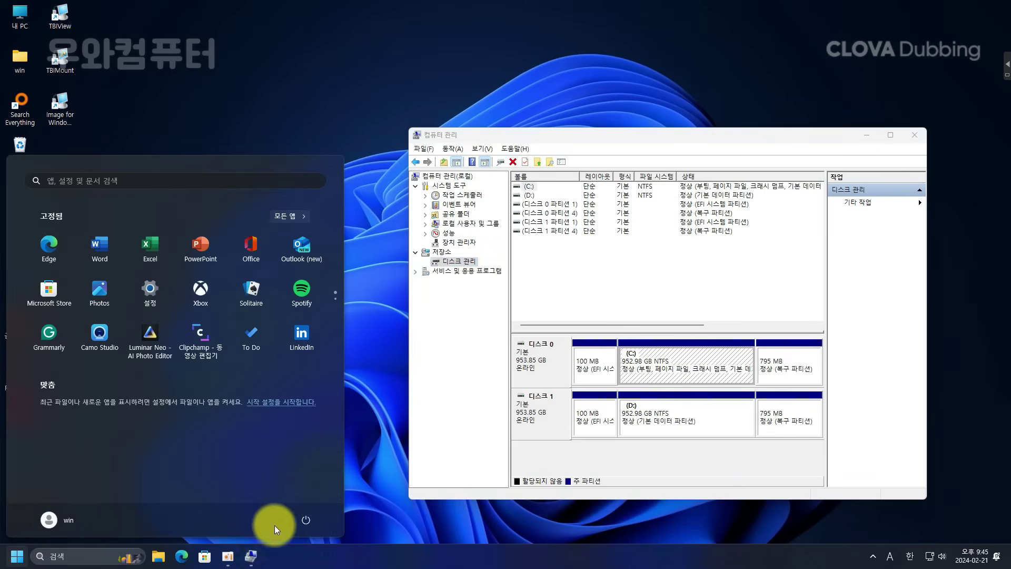
left_click(306, 519)
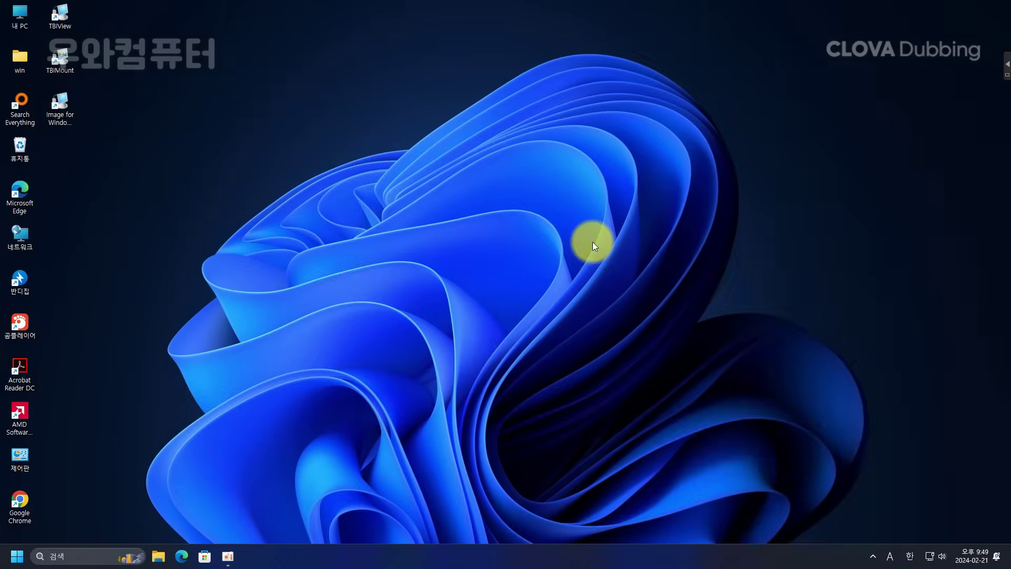
right_click(18, 14)
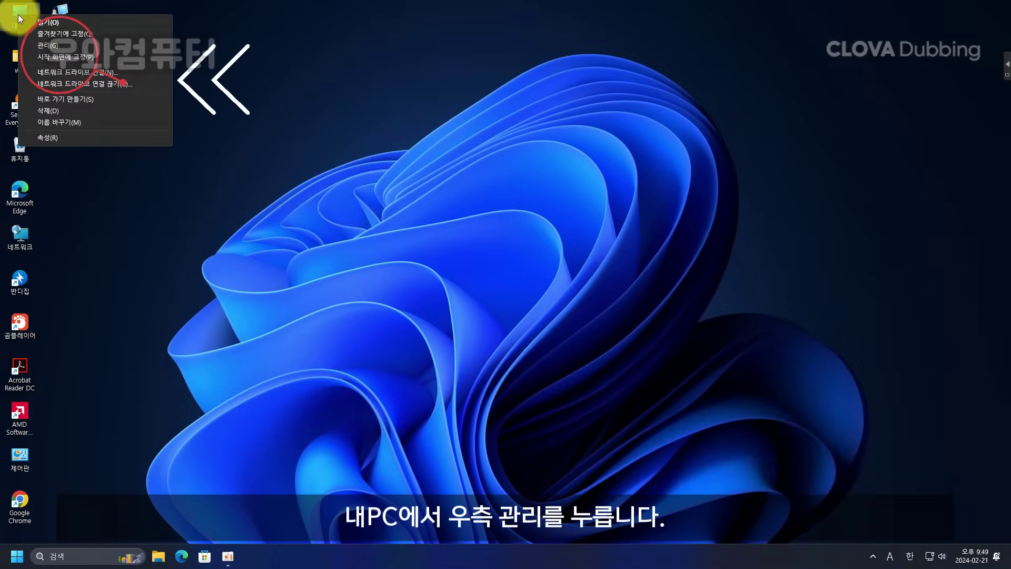
left_click(56, 46)
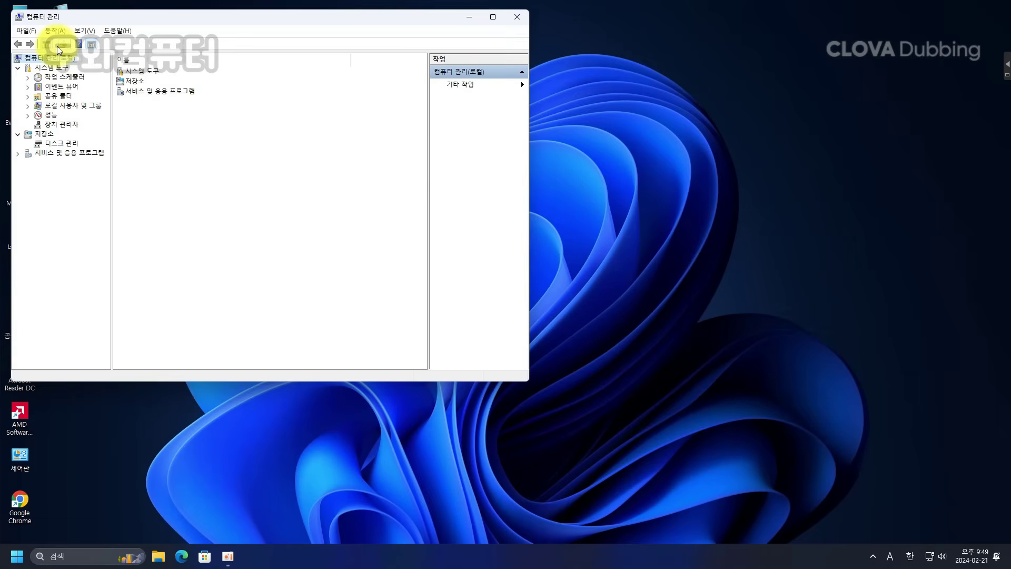
left_click_drag(143, 17, 617, 172)
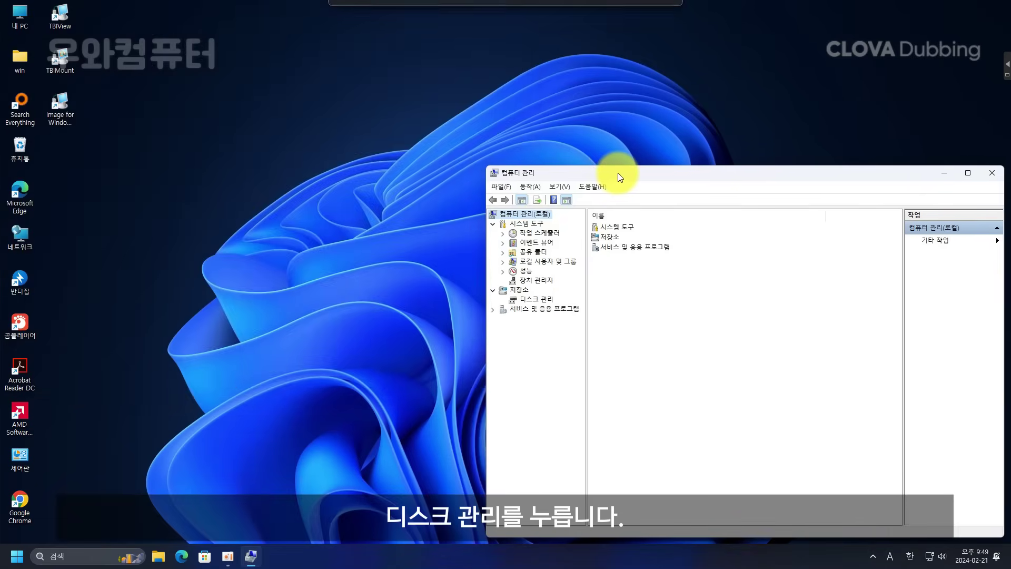
left_click(548, 302)
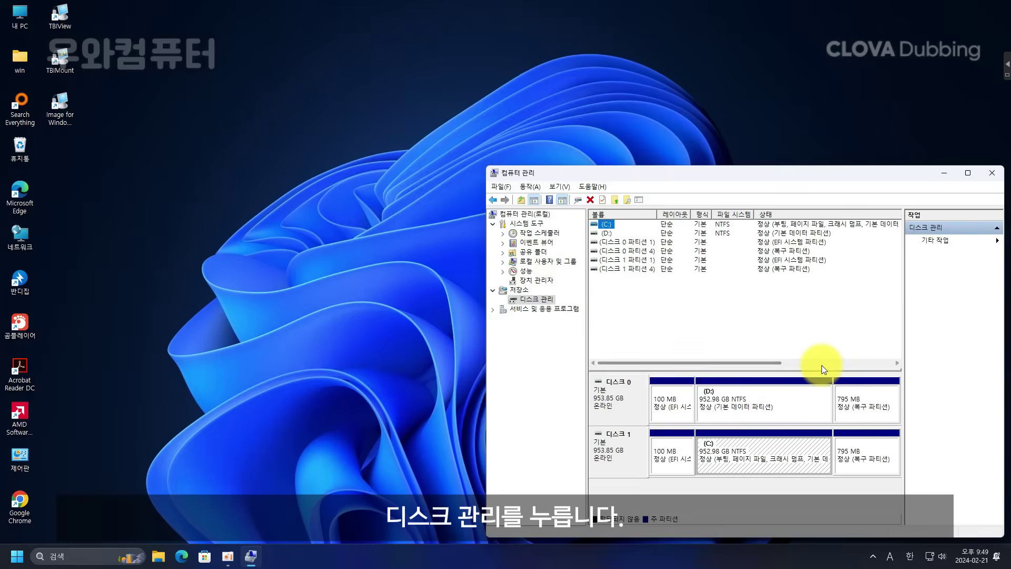
Run diskmgmt.msc to open Disk Management in its own window, closing Computer Management and moving the new window aside
key("super+r")
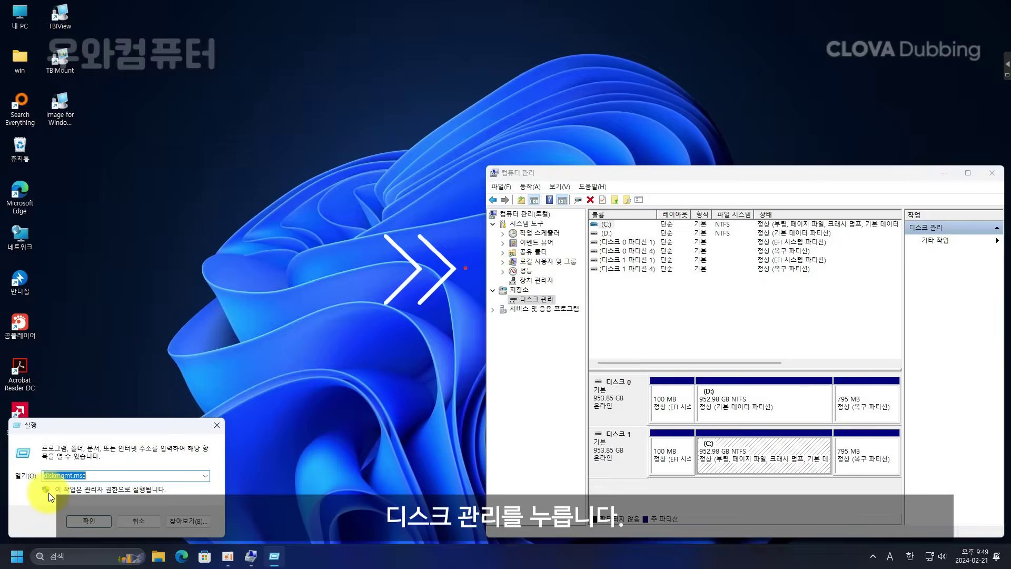
left_click(84, 474)
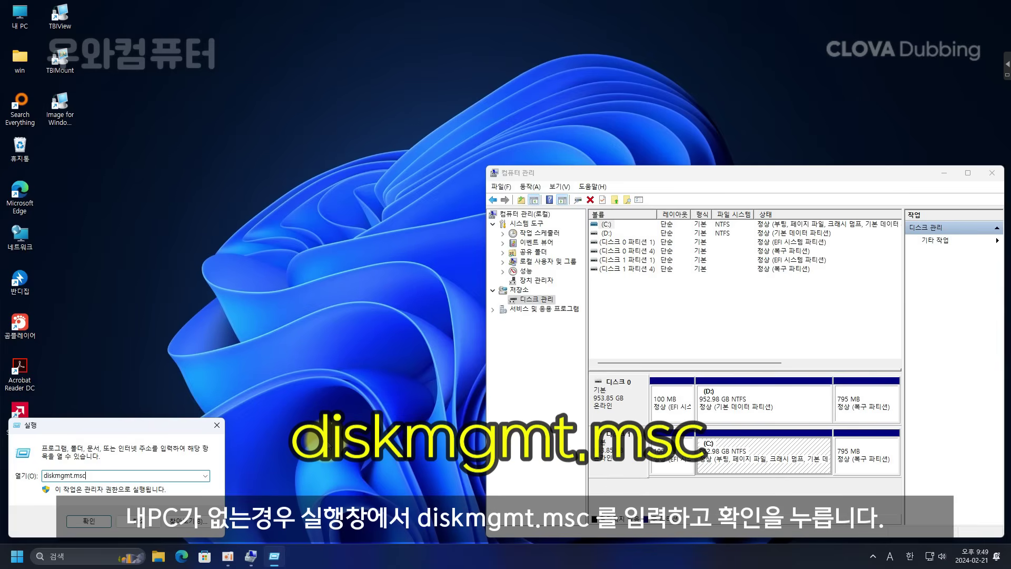
left_click(90, 520)
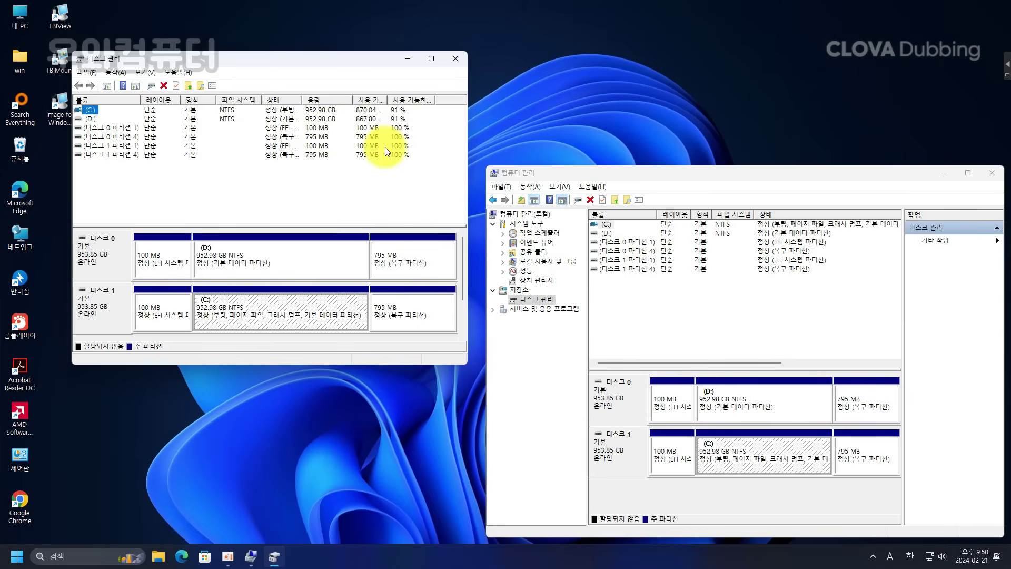
left_click(991, 175)
left_click_drag(301, 58, 522, 227)
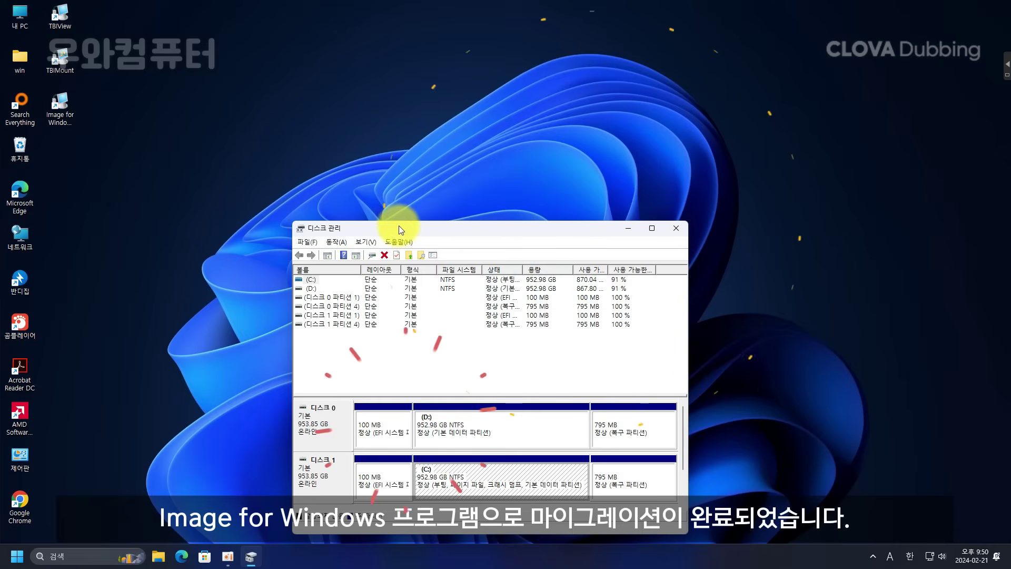
left_click_drag(400, 226, 682, 228)
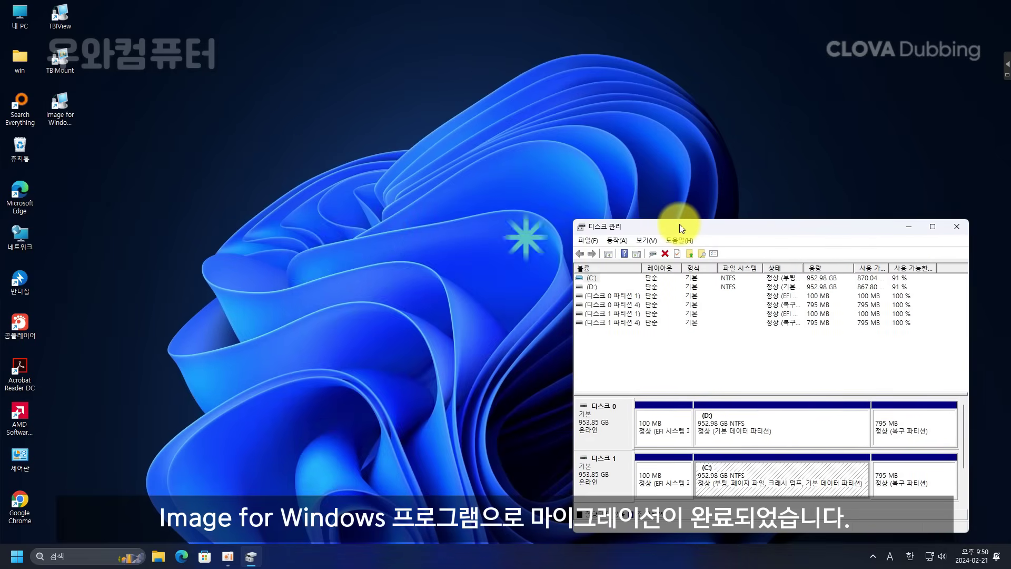
Launch Image for Windows again, continue with the trial version and place its main window beside Disk Management
left_click(68, 114)
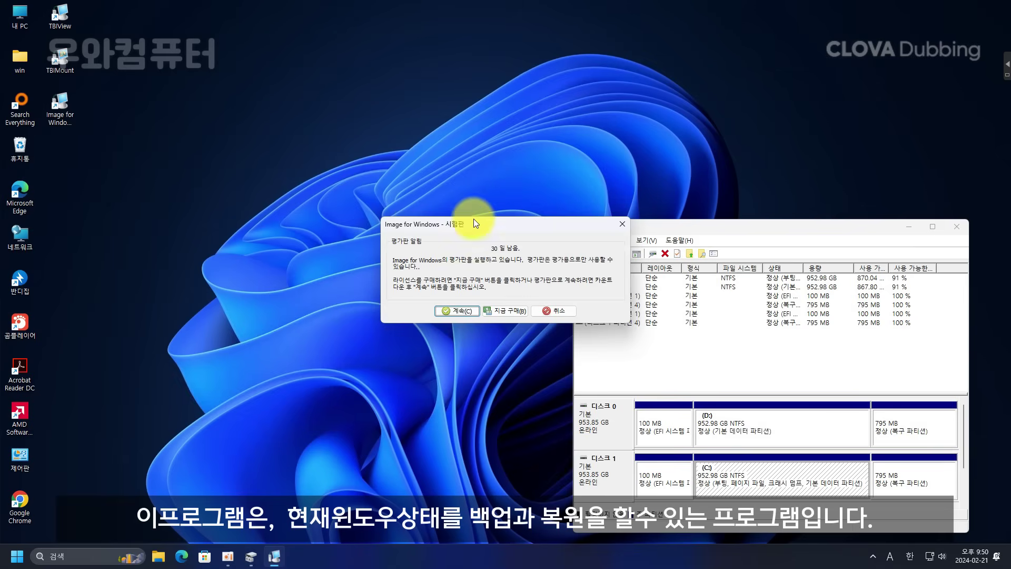
left_click_drag(474, 220, 318, 311)
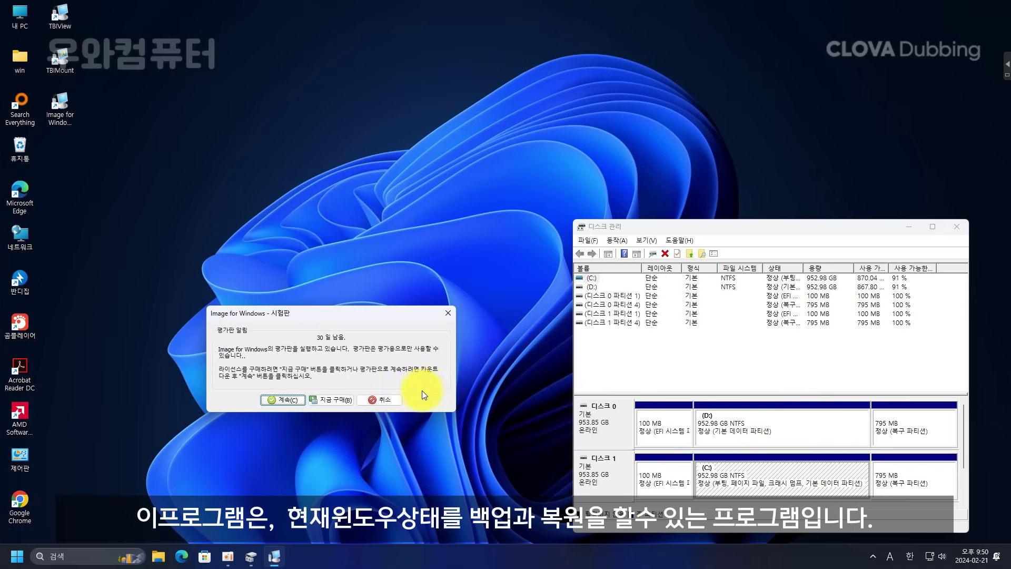
left_click(396, 400)
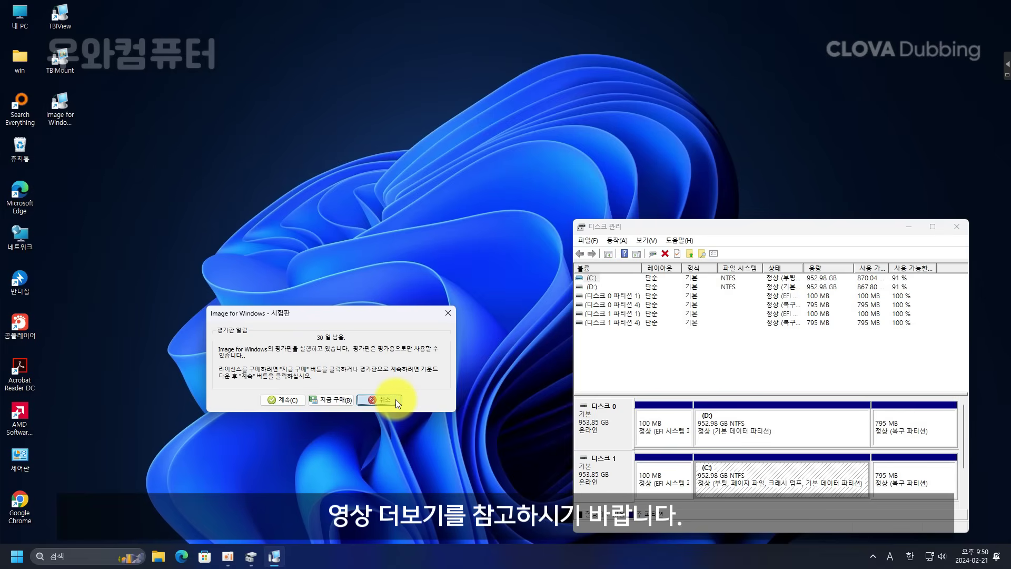
left_click(282, 400)
left_click_drag(555, 149, 372, 220)
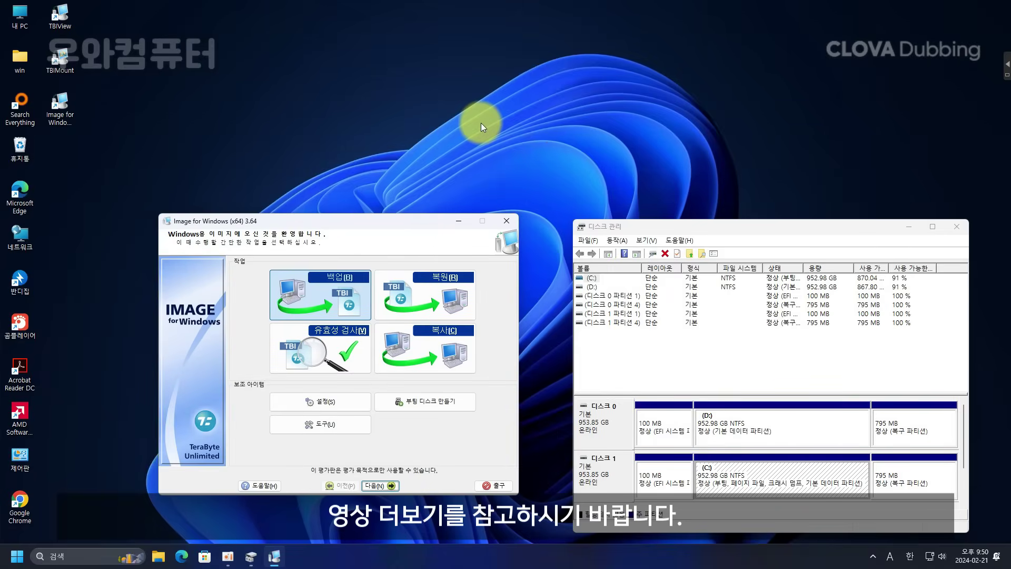